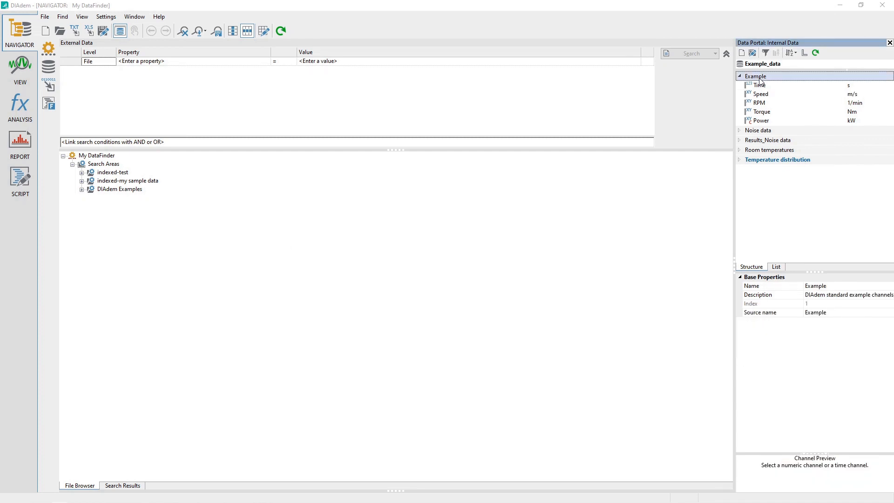
# Inspect the Speed and RPM channel units, then open the units catalog and review its unit sets
pyautogui.click(761, 94)
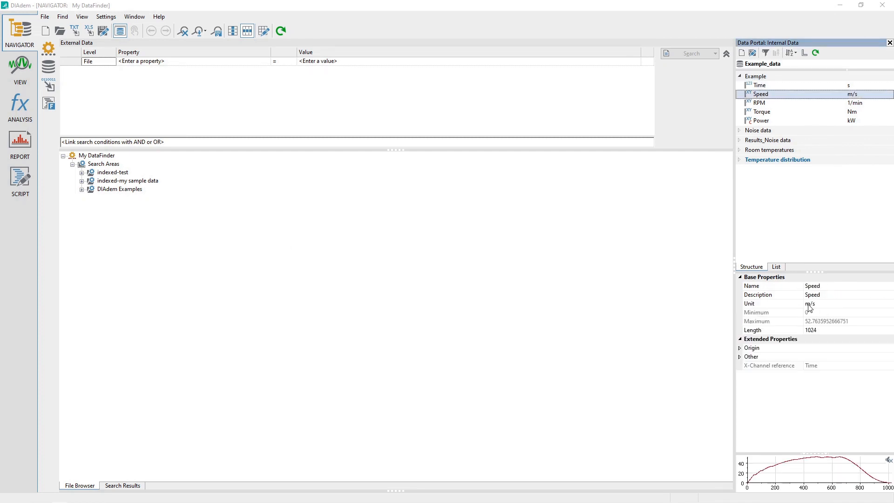
pyautogui.click(761, 105)
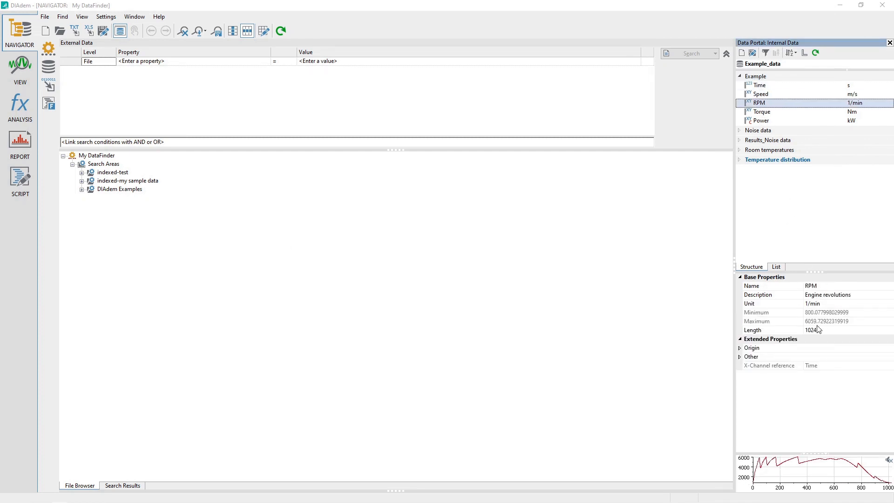
pyautogui.click(102, 18)
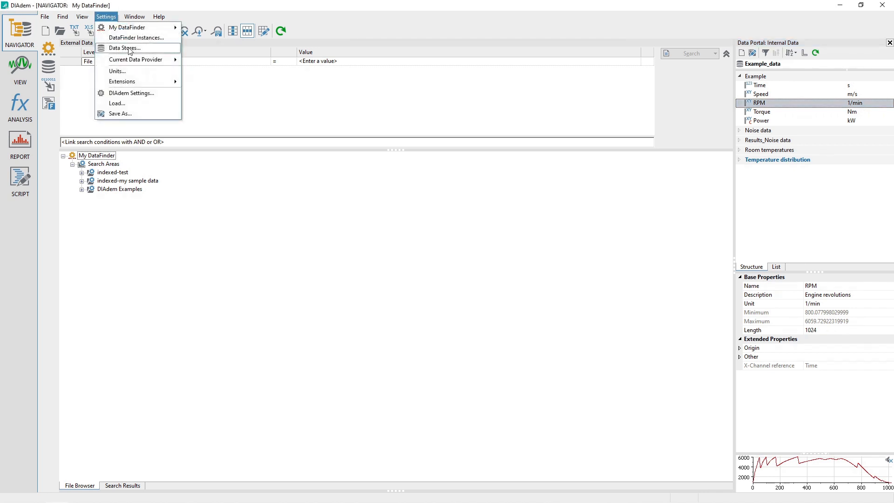
pyautogui.click(160, 72)
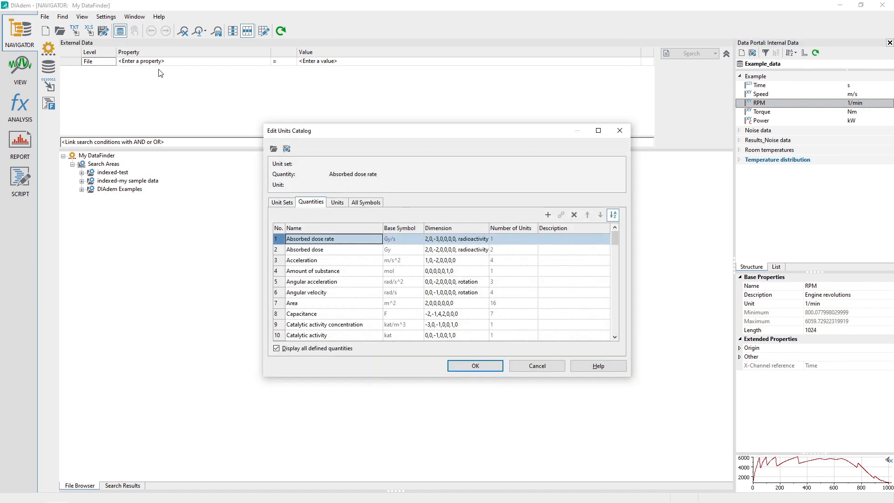
pyautogui.click(281, 203)
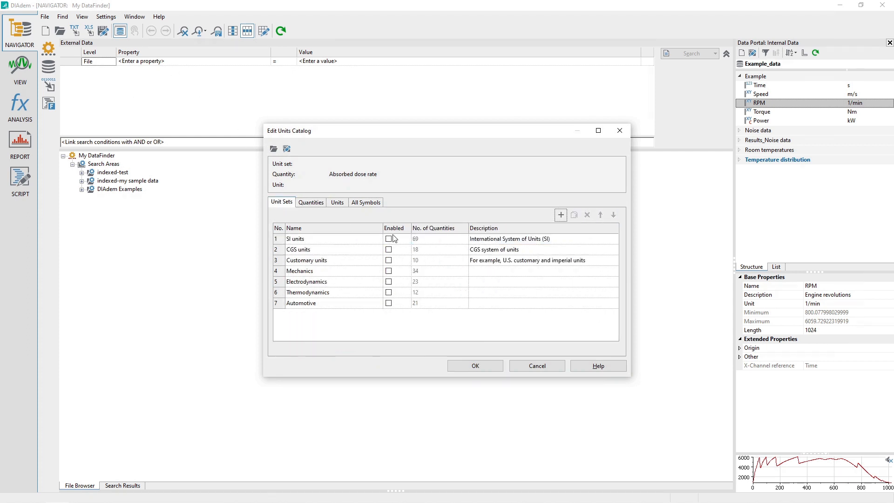
pyautogui.click(313, 241)
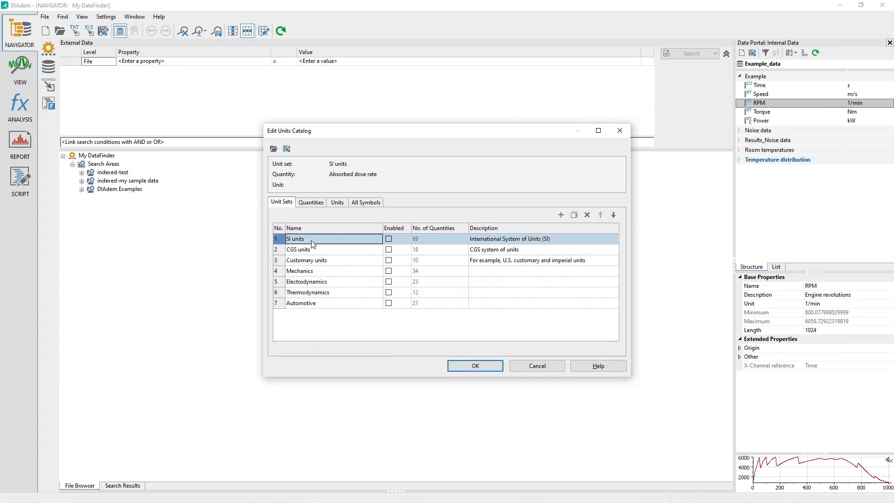
pyautogui.click(314, 251)
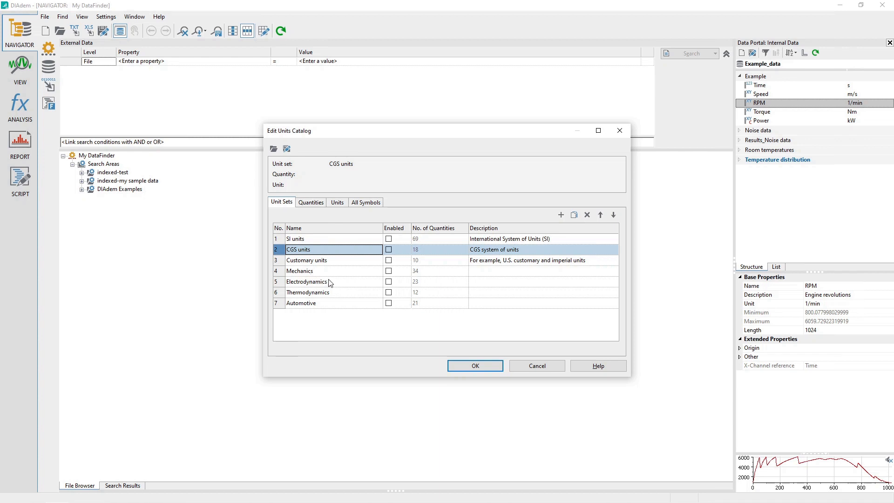
# Examine the CGS units quantities and the energy units, then close the units catalog without changes
pyautogui.click(311, 205)
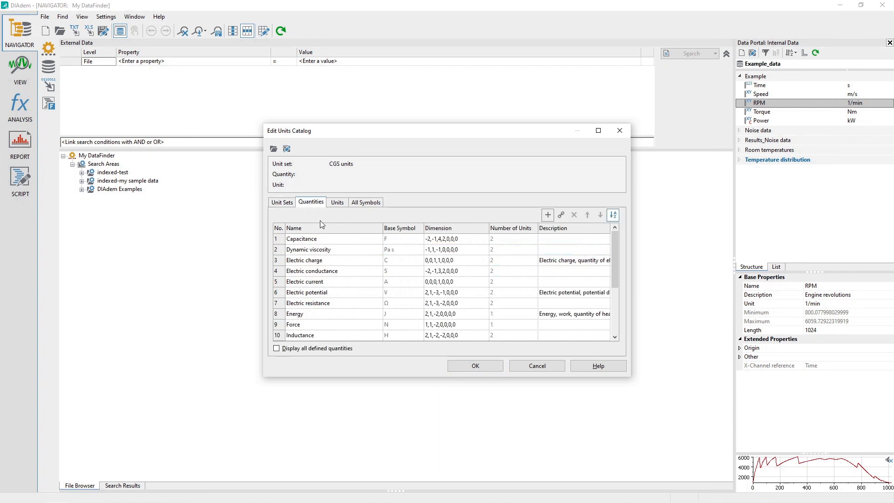
pyautogui.click(313, 271)
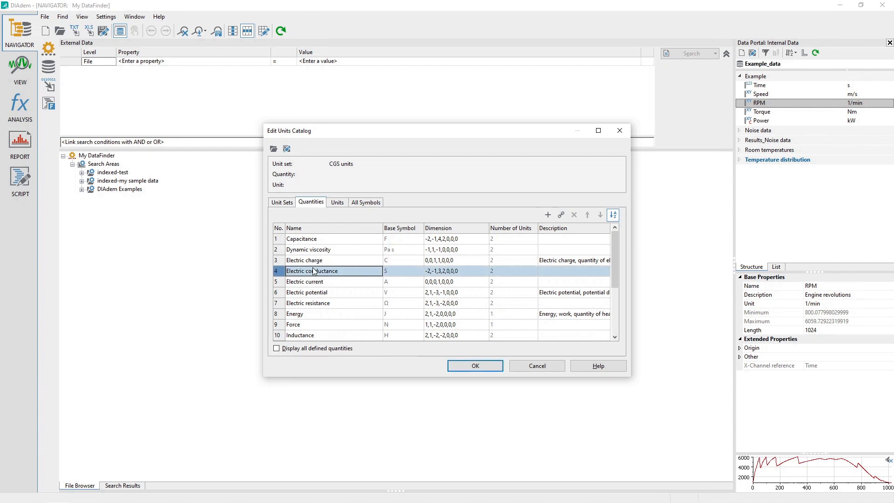
pyautogui.click(318, 315)
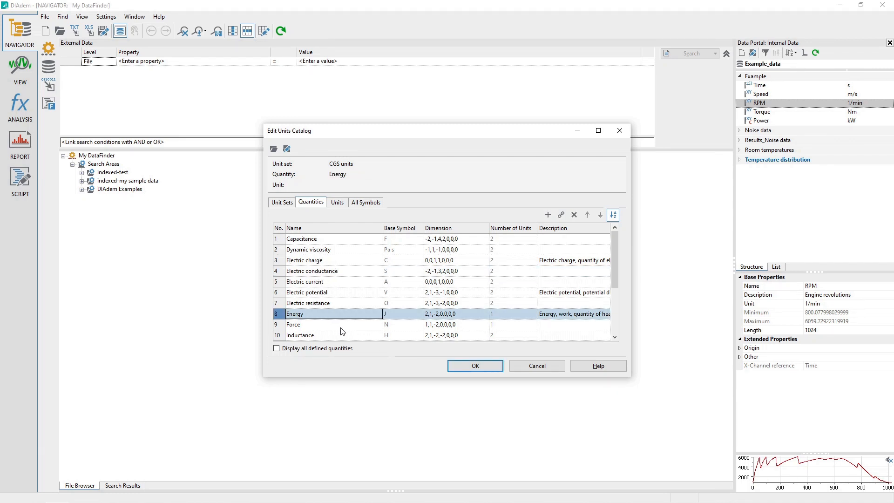
pyautogui.click(337, 203)
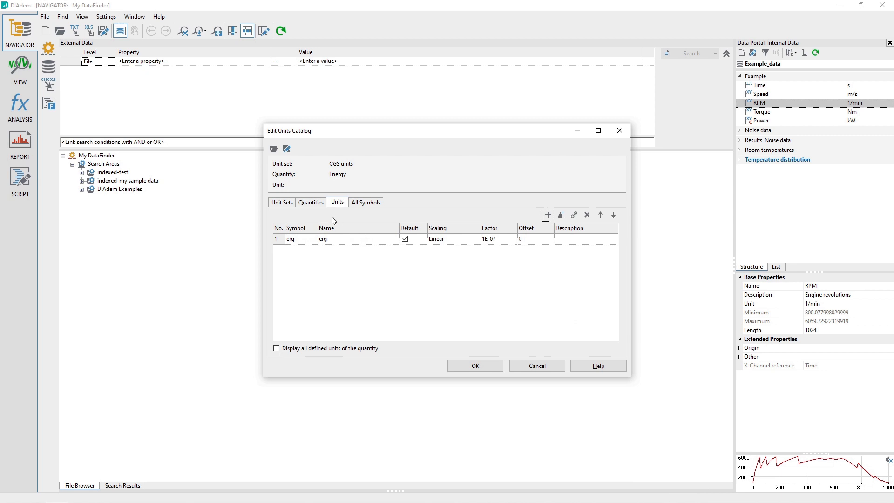
pyautogui.click(280, 203)
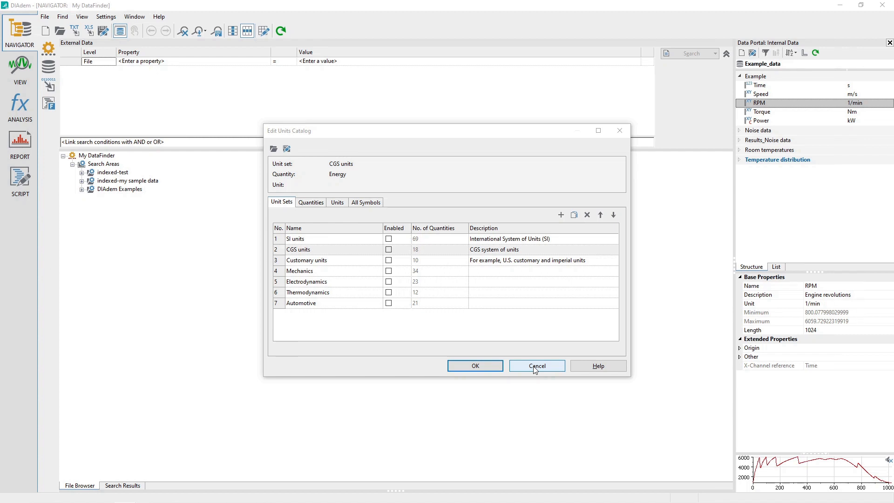
pyautogui.click(536, 366)
# Open Convert Channel Unit for the Speed channel, review the target unit and unit set options, and cancel
pyautogui.click(19, 111)
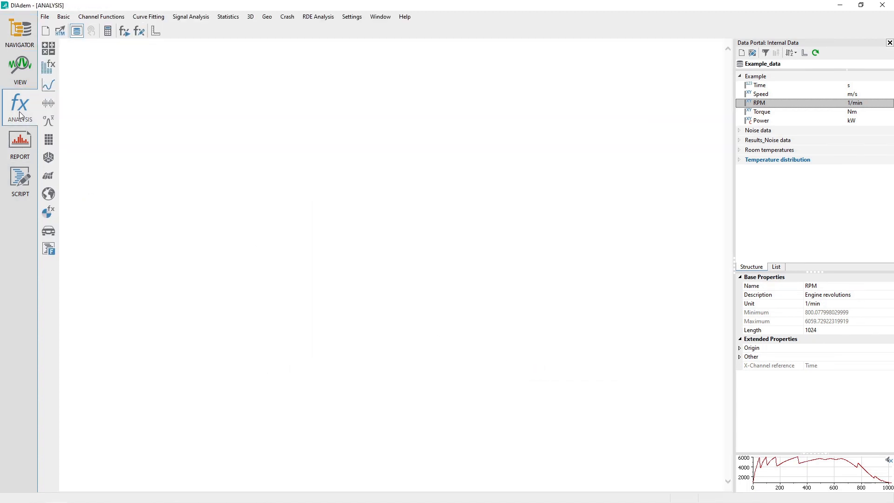
pyautogui.click(99, 19)
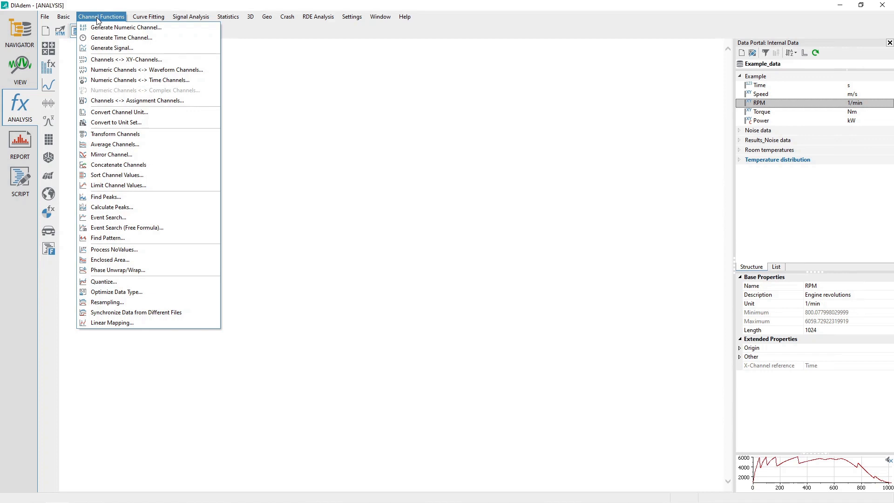
pyautogui.click(156, 115)
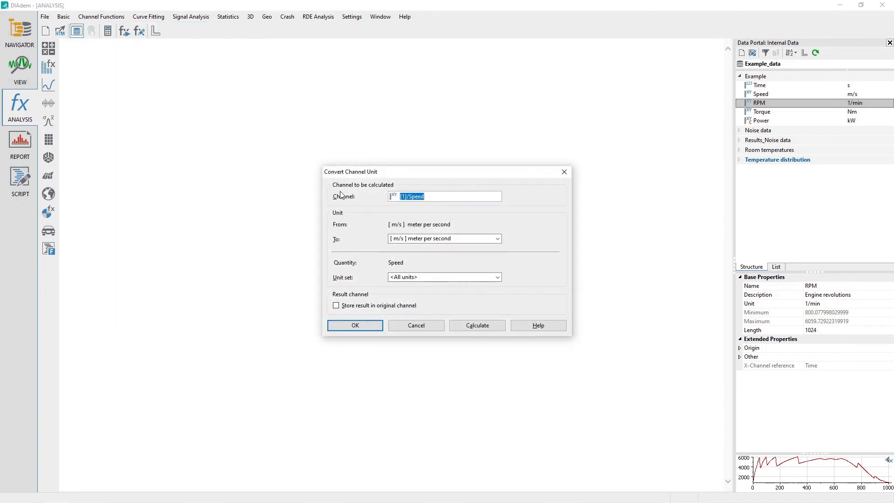
pyautogui.click(444, 240)
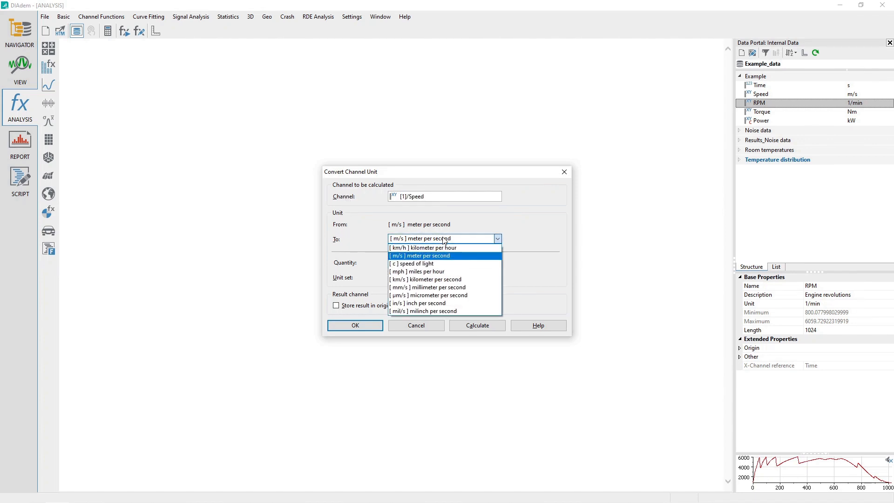
pyautogui.click(444, 239)
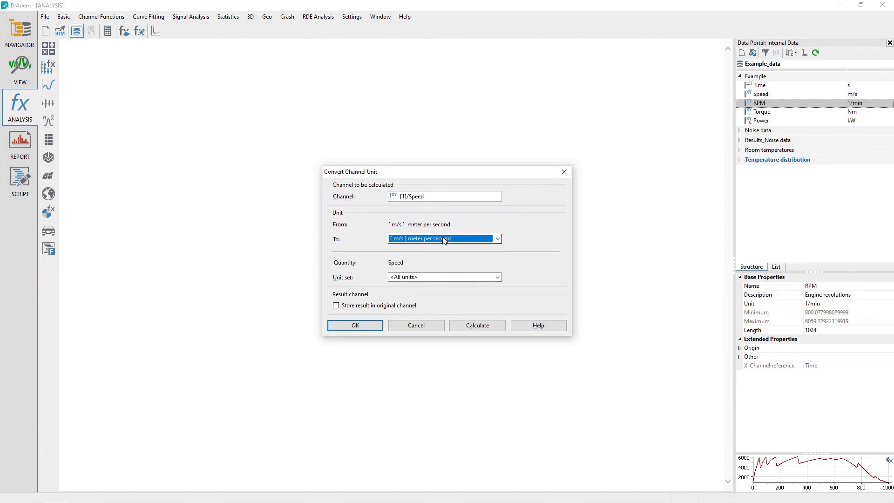
pyautogui.click(439, 278)
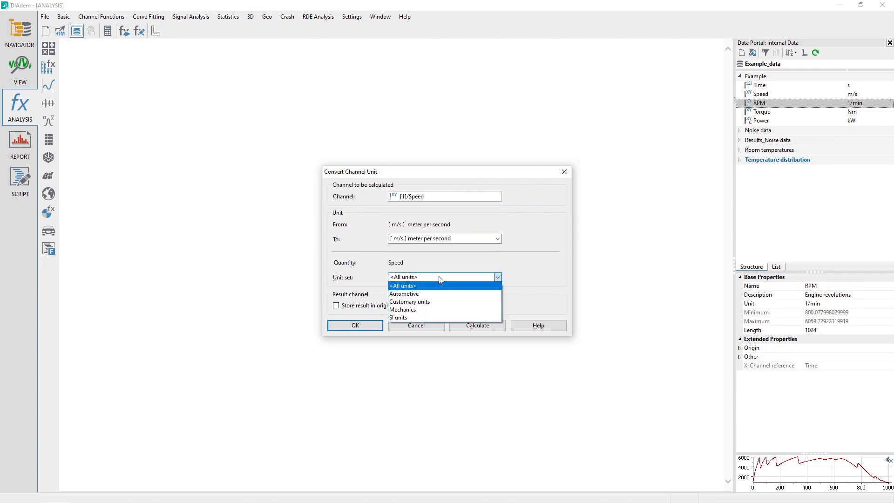
pyautogui.click(440, 279)
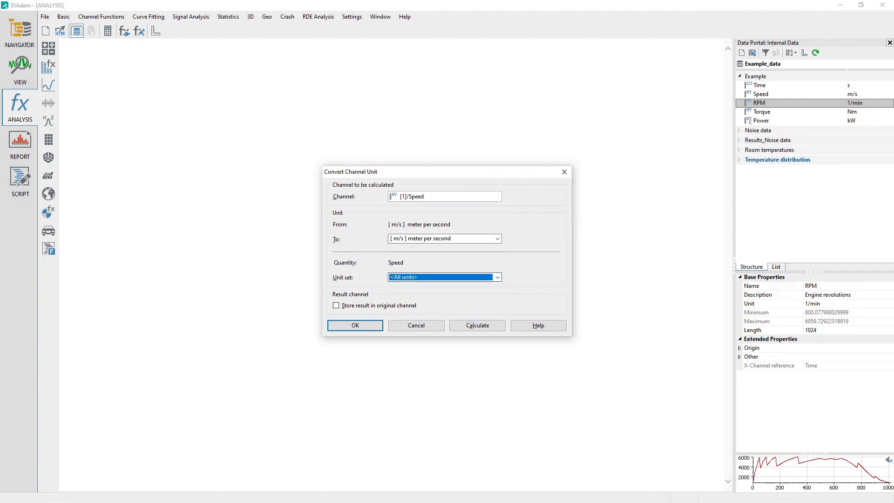
pyautogui.click(416, 325)
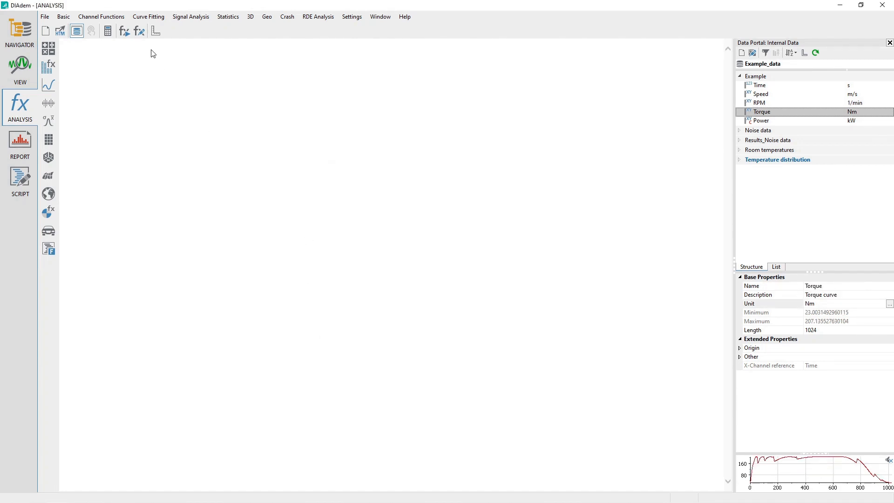
# Open Convert to Unit Set to review its options, then cancel it
pyautogui.click(99, 16)
pyautogui.click(140, 122)
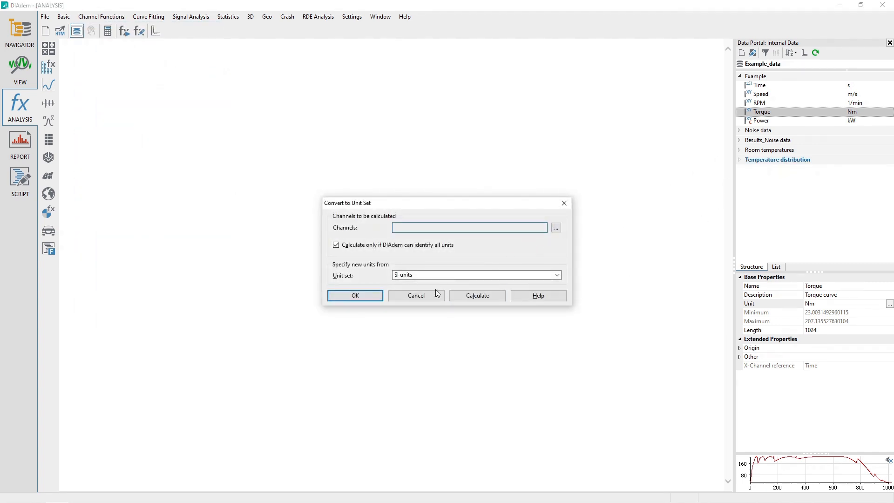
pyautogui.click(428, 298)
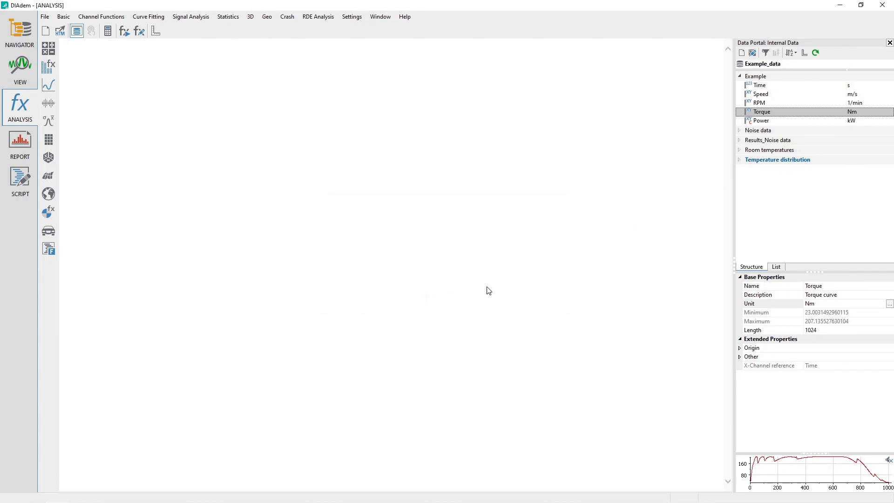
# Open the unit symbol input tool for the Power channel, review the quantity options, and cancel
pyautogui.click(768, 122)
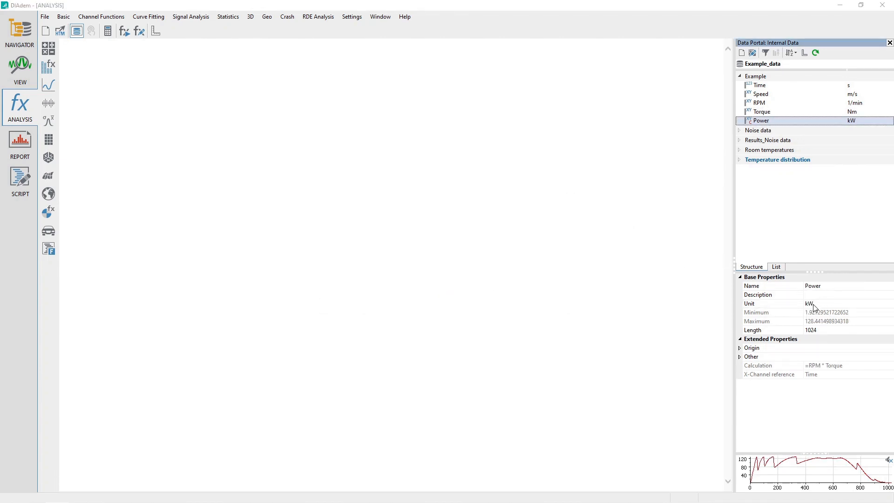
pyautogui.click(864, 304)
pyautogui.click(890, 304)
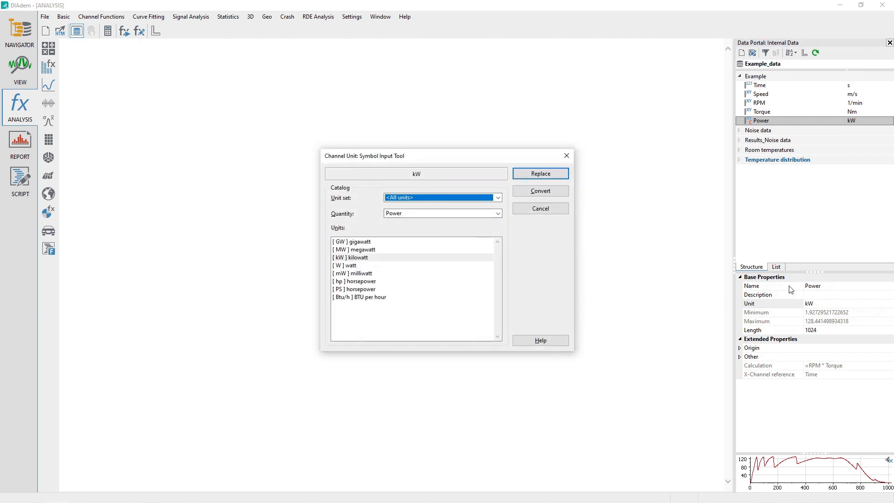
pyautogui.click(425, 215)
pyautogui.click(425, 215)
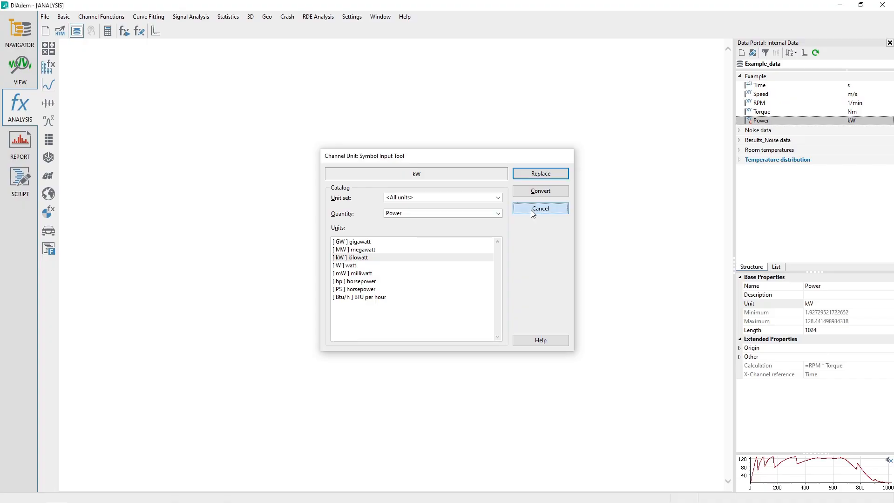
pyautogui.click(533, 209)
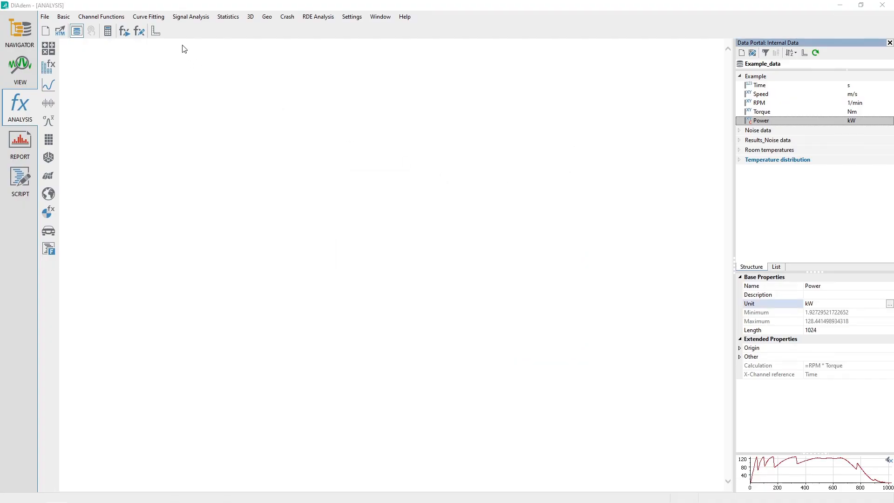
# Load the default units catalog, deleting the current catalog contents, and confirm the units catalog
pyautogui.click(349, 18)
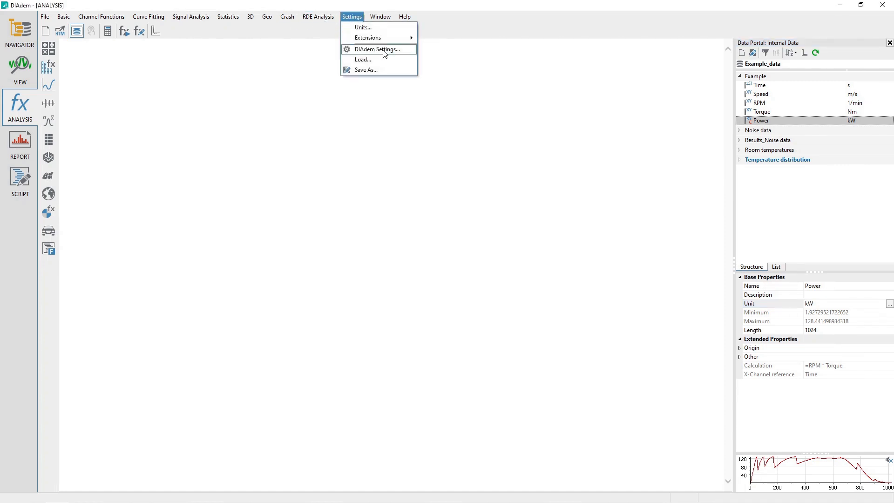
pyautogui.click(363, 28)
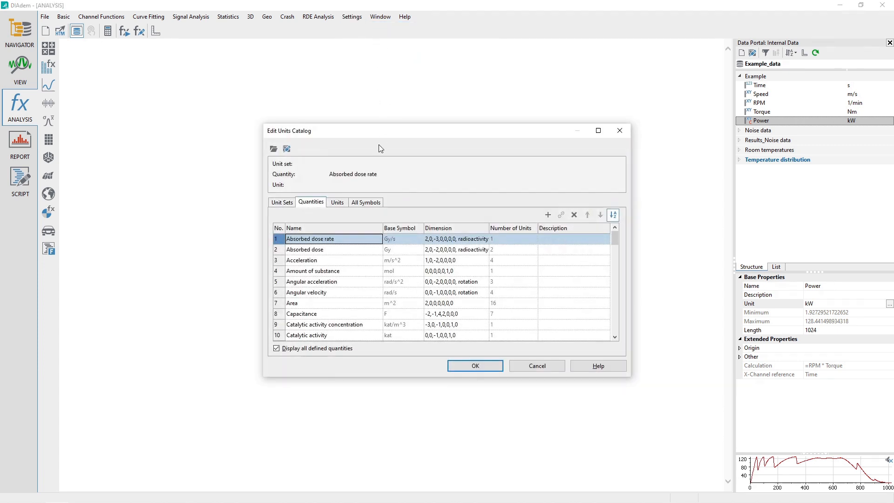
pyautogui.click(274, 149)
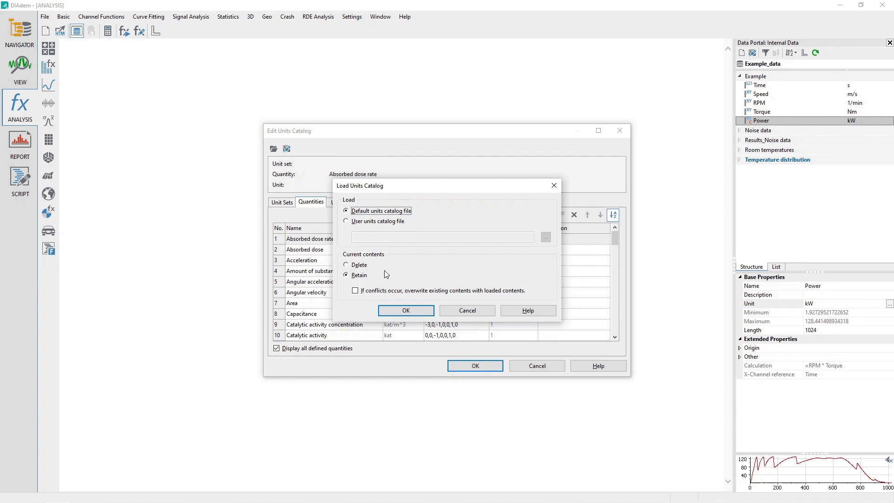
pyautogui.click(360, 266)
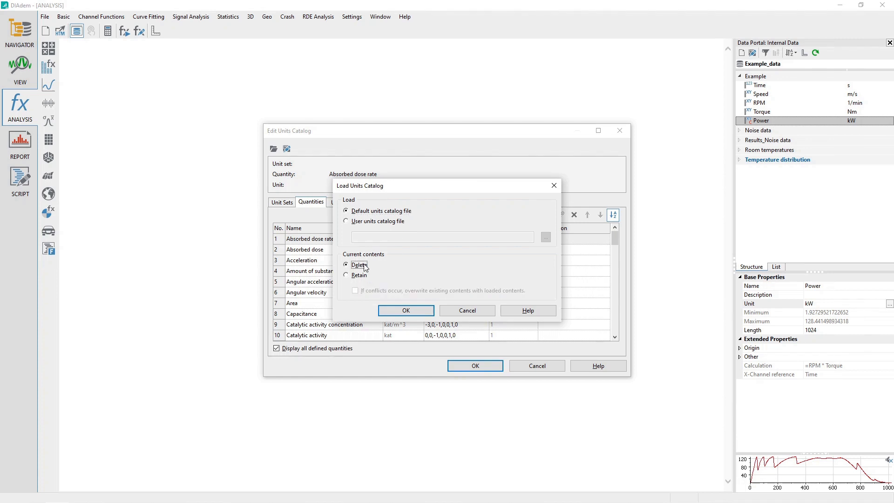
pyautogui.click(409, 311)
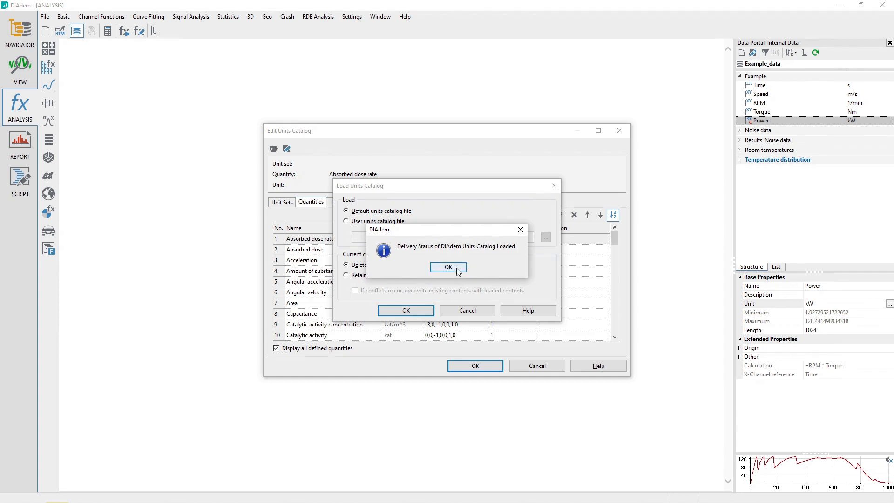
pyautogui.click(458, 269)
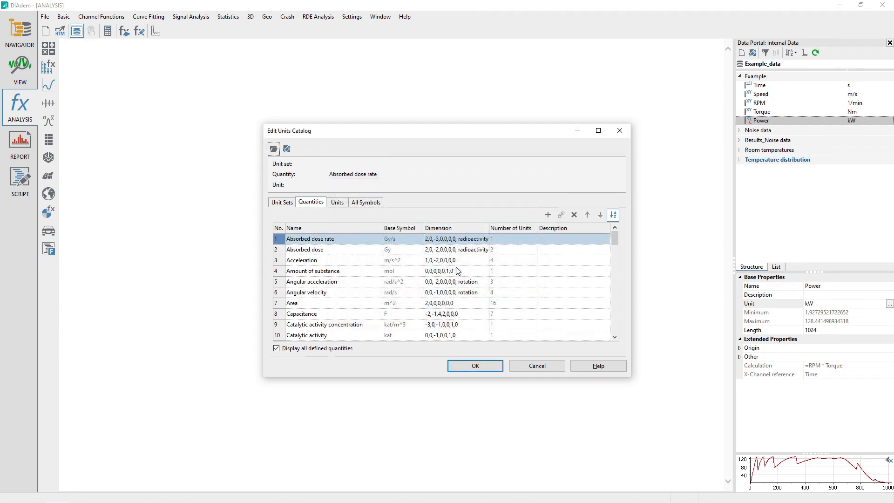
pyautogui.click(471, 367)
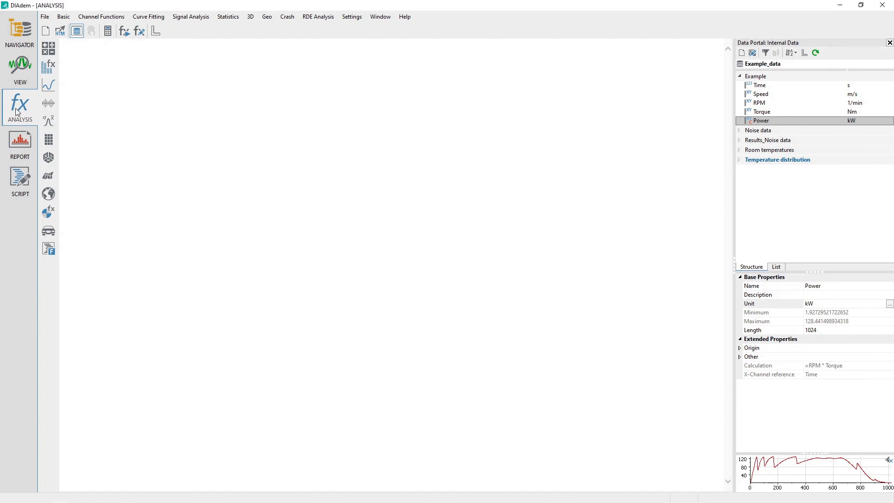
# Convert the Speed, Torque and Power channels to the Customary units unit set with Convert to Unit Set
pyautogui.click(107, 17)
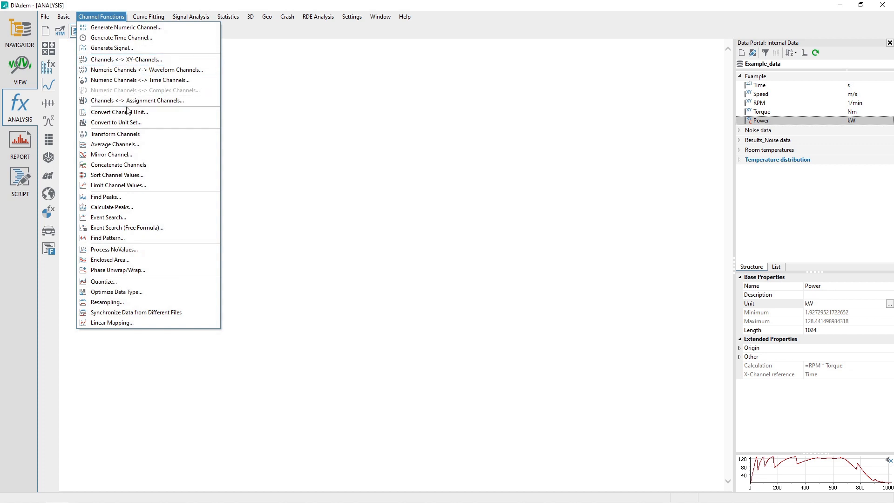
pyautogui.click(141, 122)
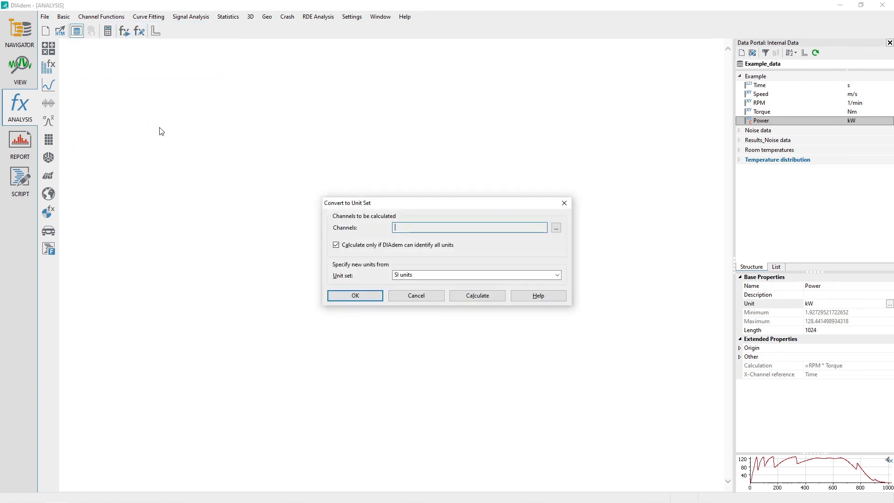
pyautogui.click(762, 76)
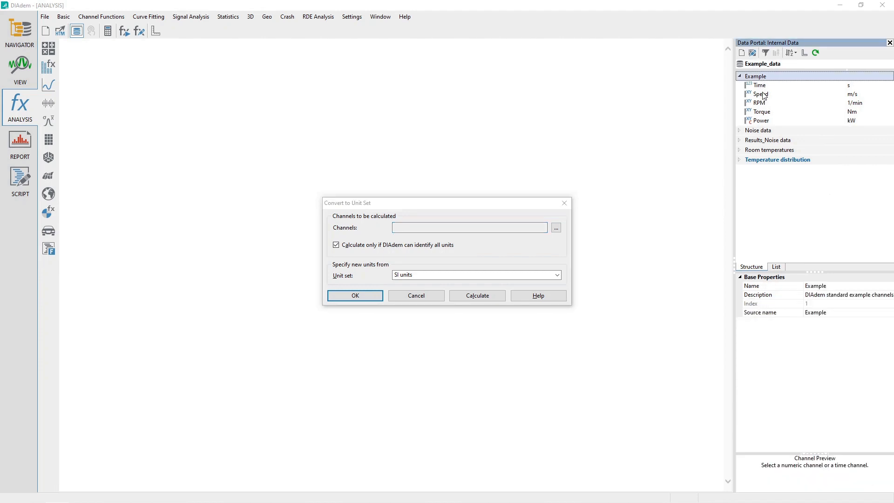
pyautogui.click(764, 95)
pyautogui.moveTo(764, 95); pyautogui.dragTo(485, 228)
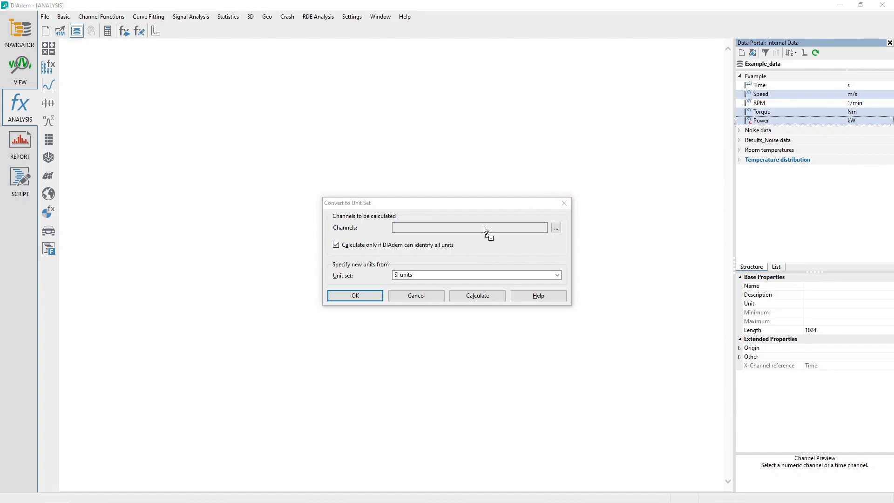
pyautogui.moveTo(484, 228); pyautogui.dragTo(485, 227)
pyautogui.click(439, 278)
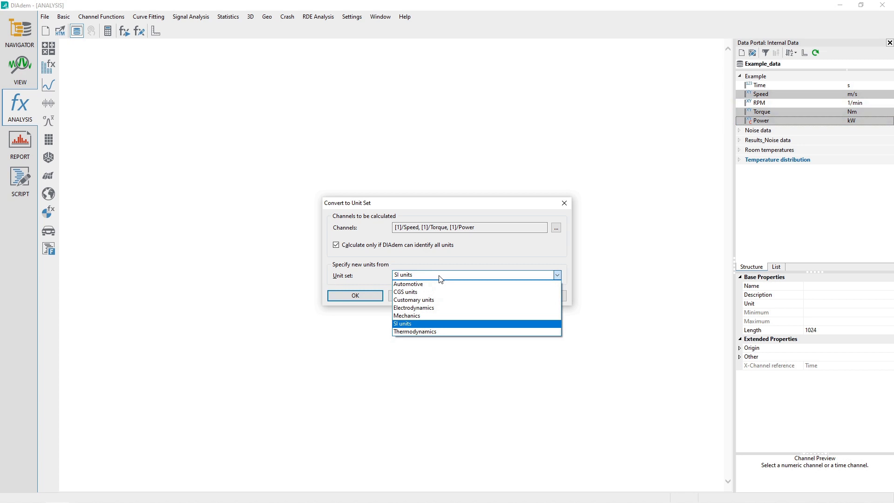
pyautogui.click(440, 300)
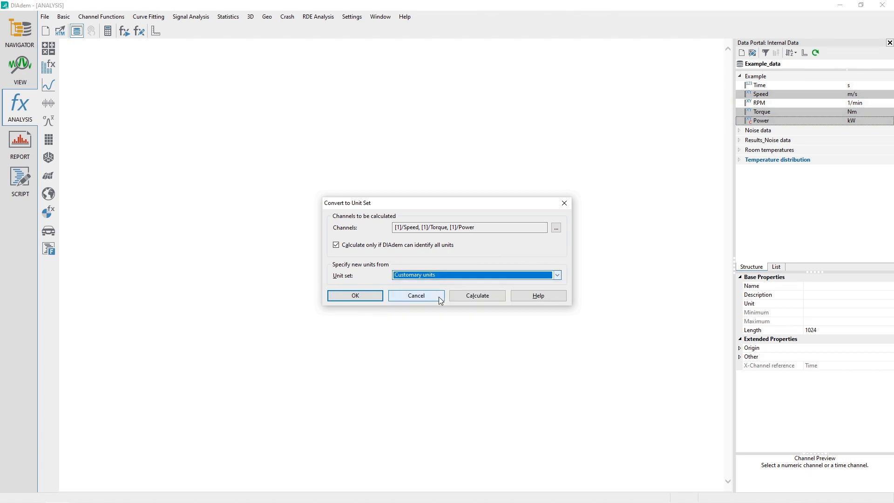
pyautogui.click(477, 296)
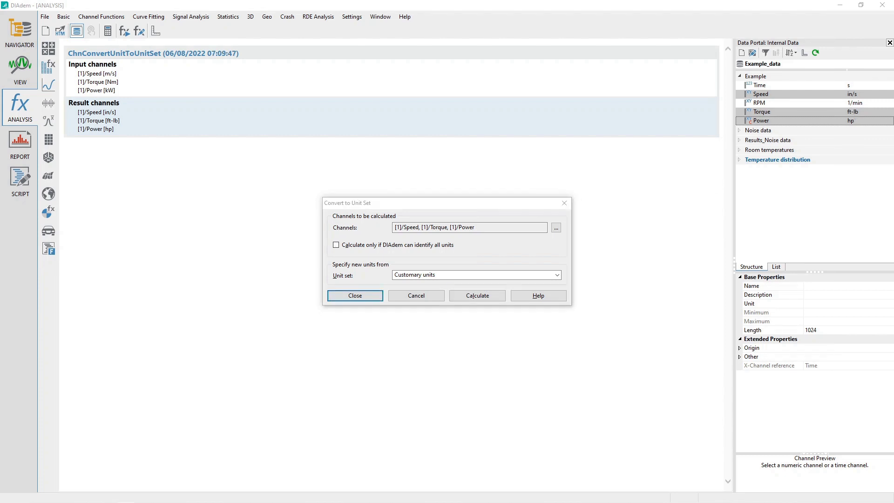
# Try to convert the Time and RPM channels to Customary units with the identify-all-units option on, then close the dialog
pyautogui.click(760, 86)
pyautogui.keyDown('ctrl'); pyautogui.click(765, 103); pyautogui.keyUp('ctrl')
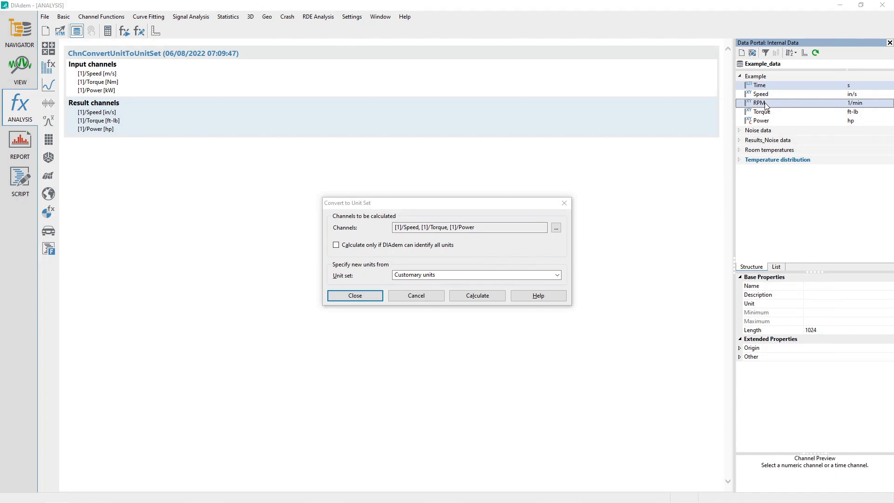
pyautogui.moveTo(765, 105); pyautogui.dragTo(468, 229)
pyautogui.click(374, 250)
pyautogui.click(374, 251)
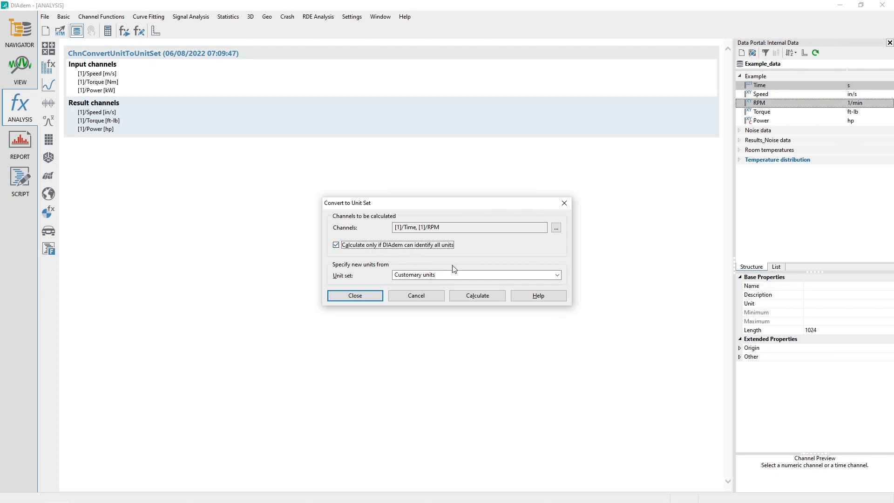
pyautogui.click(464, 275)
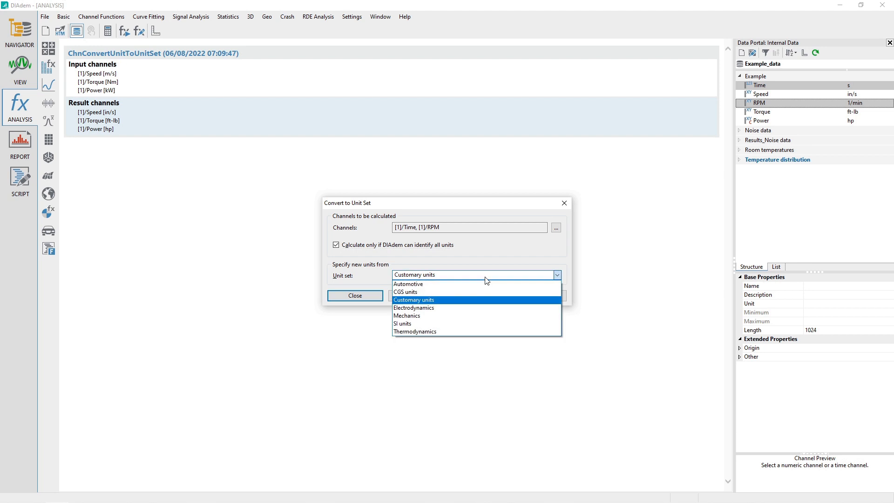
pyautogui.click(455, 300)
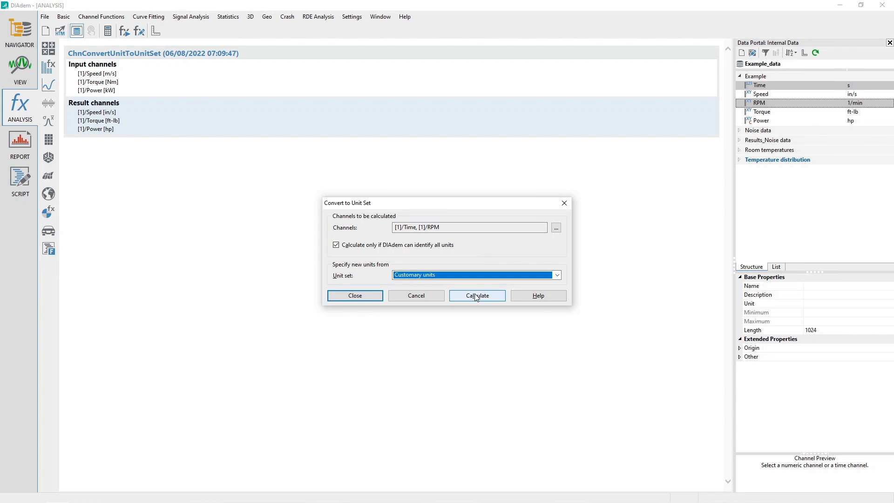
pyautogui.click(476, 297)
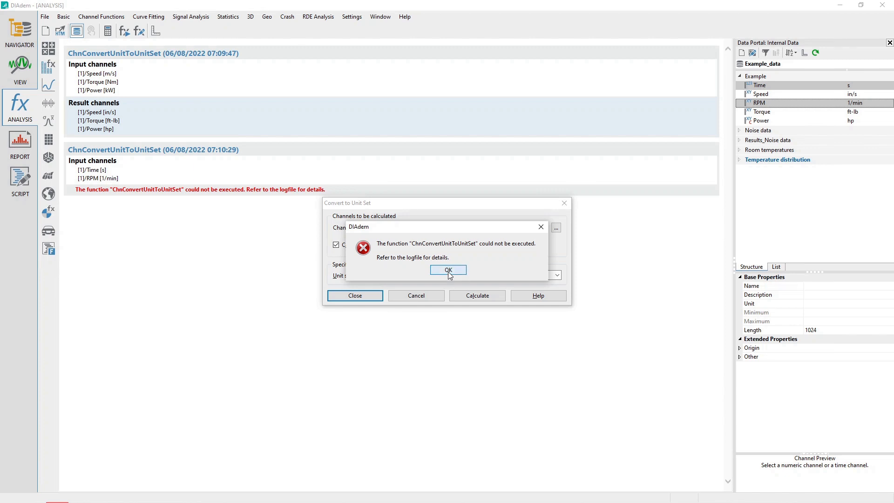
pyautogui.click(448, 271)
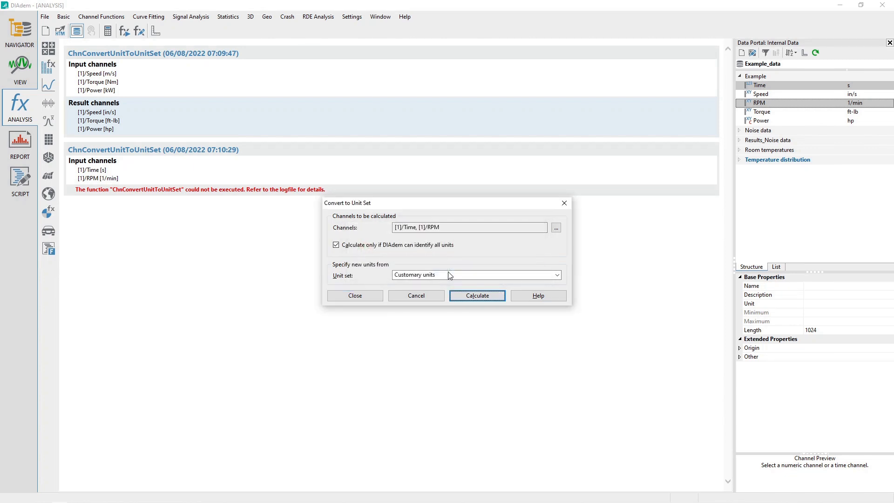
pyautogui.click(364, 297)
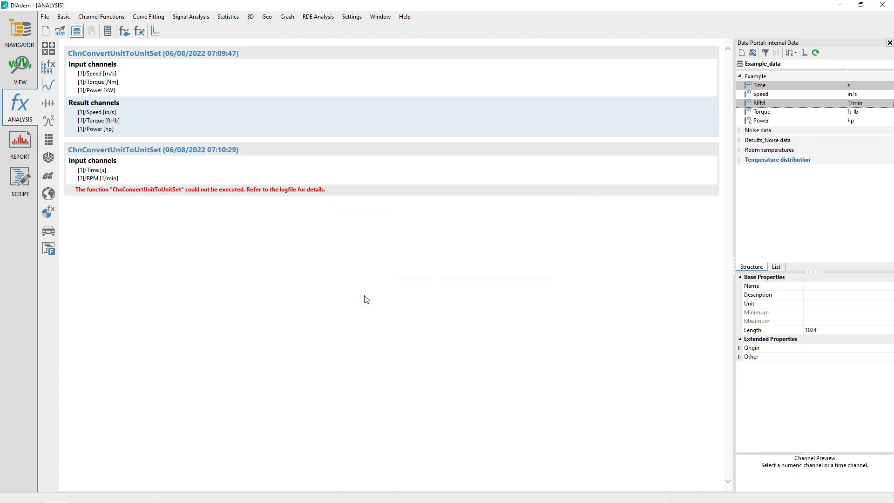
# Examine the logfile messages about the failed conversion in the Script panel, then return to Analysis
pyautogui.click(14, 182)
pyautogui.click(247, 448)
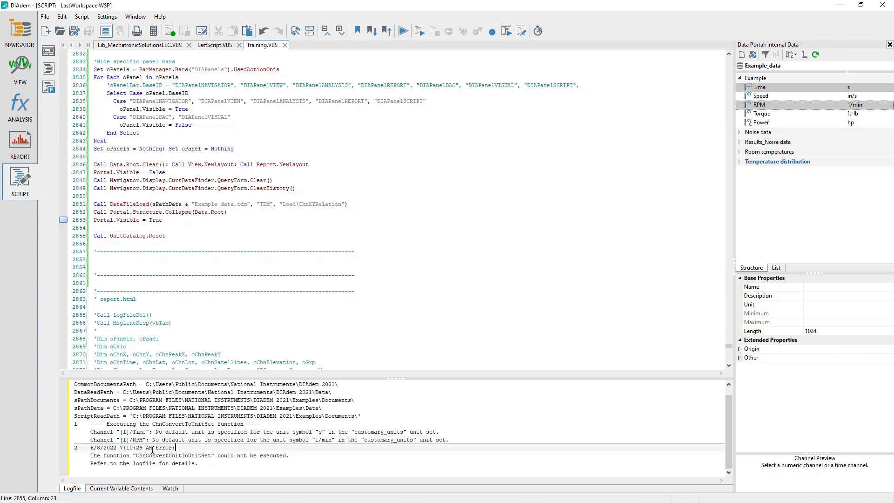
pyautogui.moveTo(90, 432); pyautogui.dragTo(459, 442)
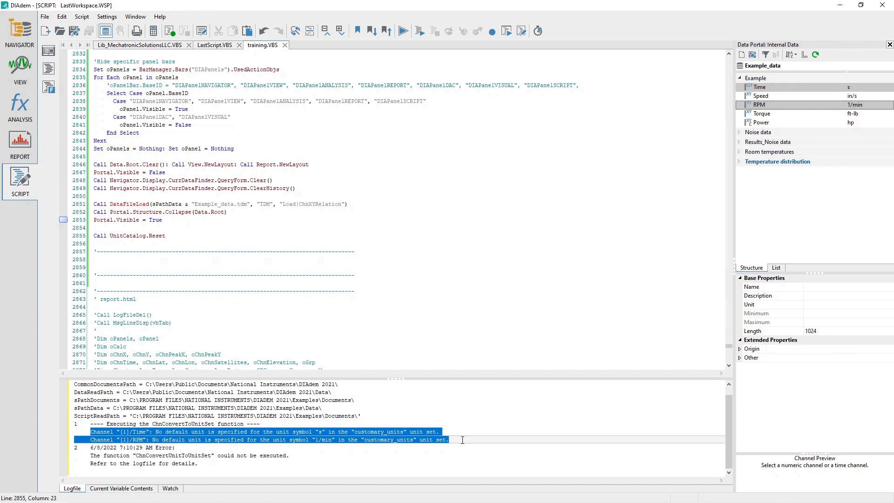
pyautogui.click(33, 108)
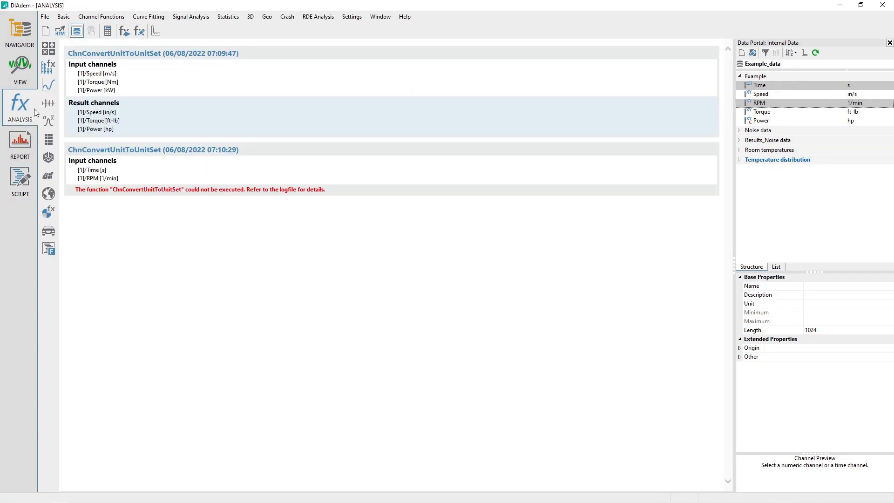
pyautogui.click(101, 17)
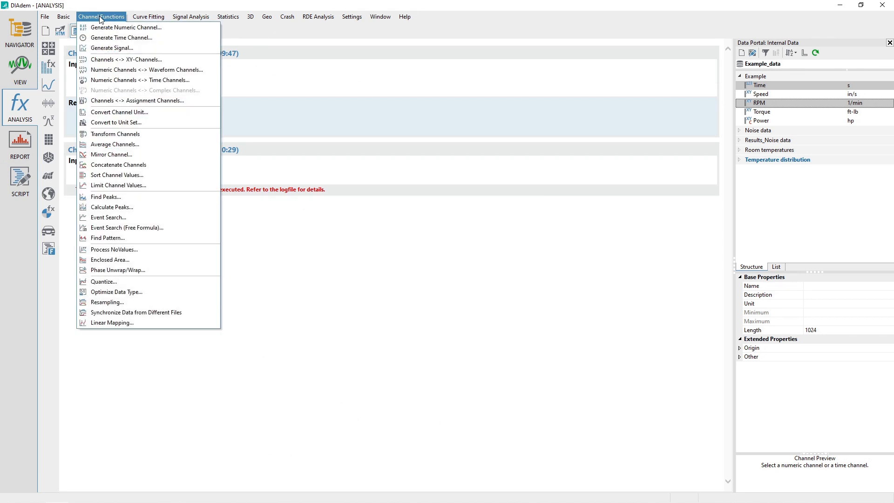
pyautogui.moveTo(348, 16)
pyautogui.moveTo(370, 42)
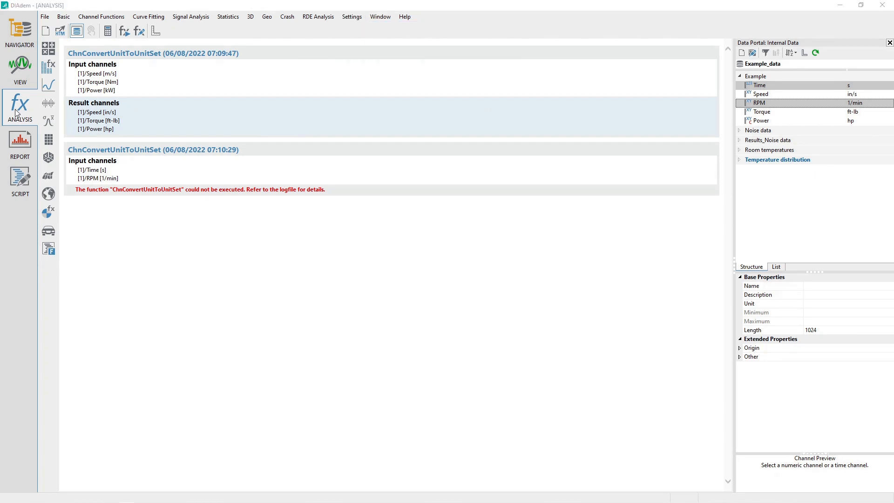
pyautogui.click(17, 113)
# Open the units catalog and review the quantities belonging to the Customary units set
pyautogui.click(352, 17)
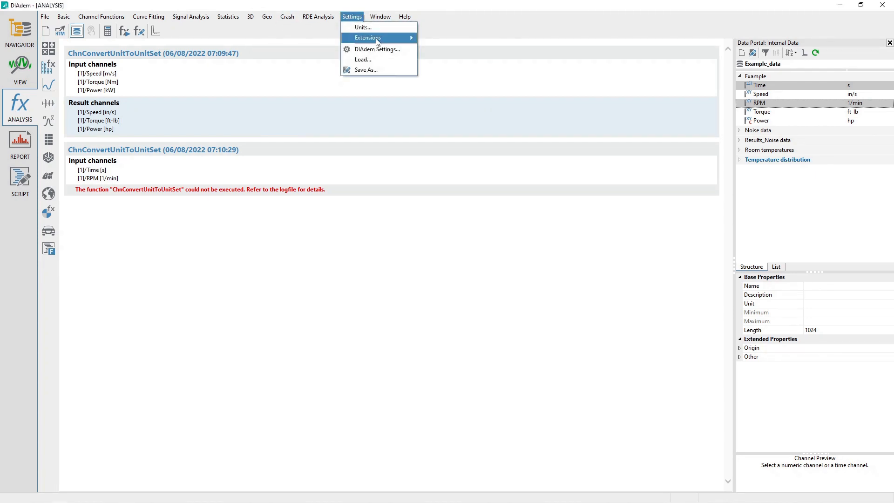
pyautogui.click(362, 27)
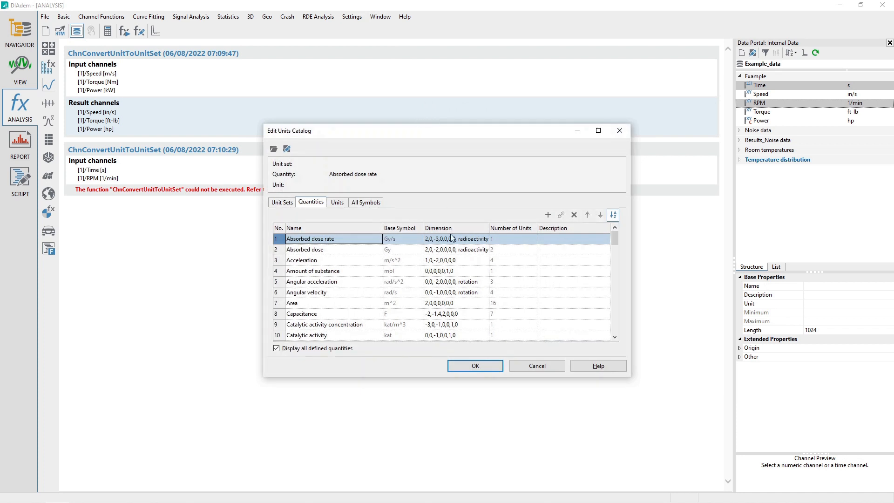
pyautogui.click(282, 203)
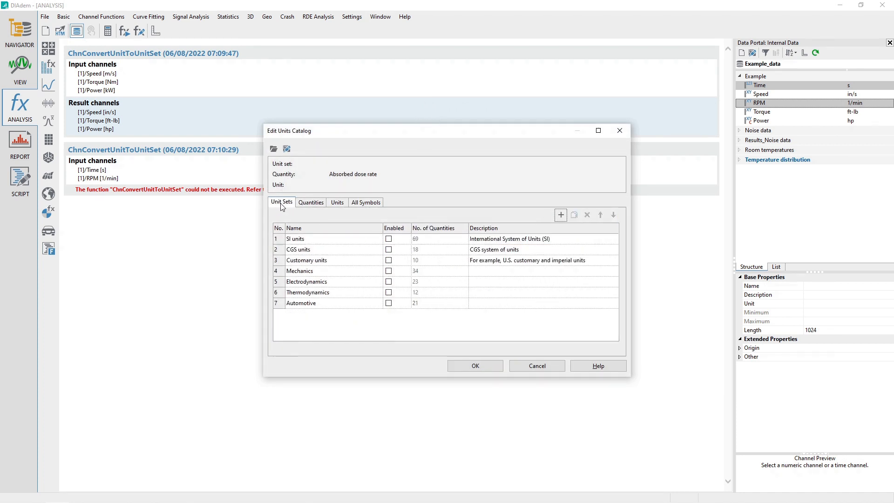
pyautogui.click(304, 262)
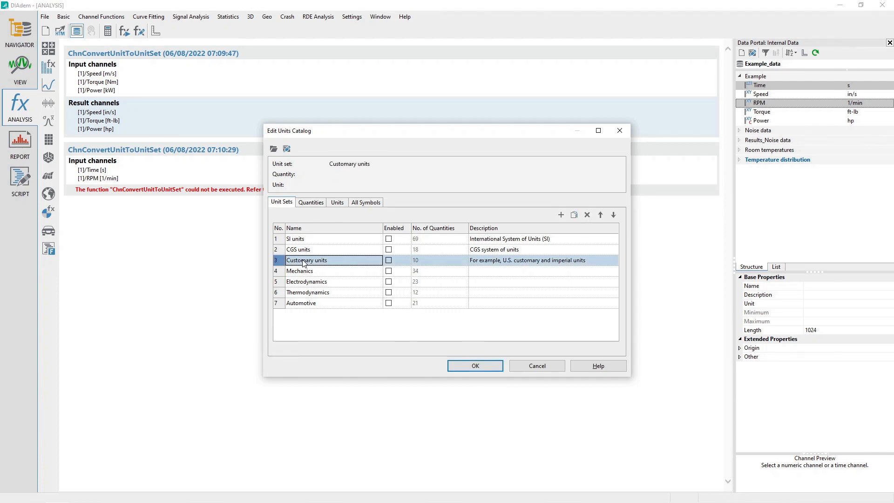
pyautogui.click(313, 203)
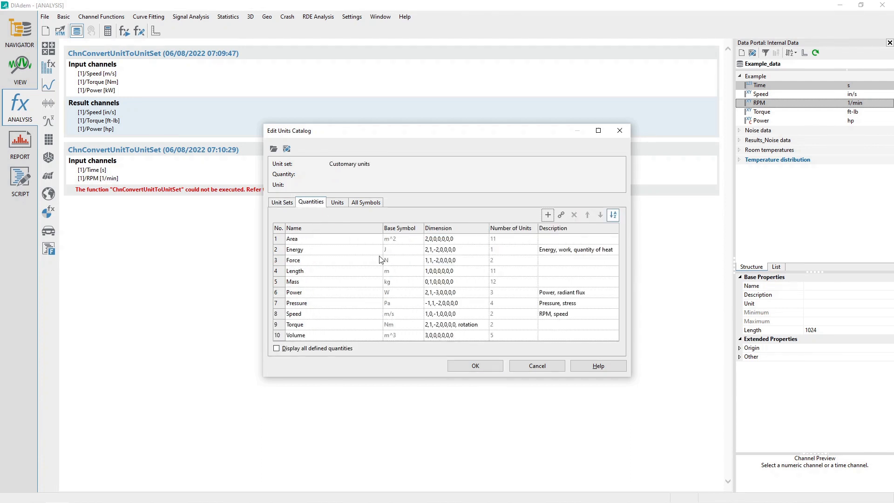
pyautogui.click(333, 353)
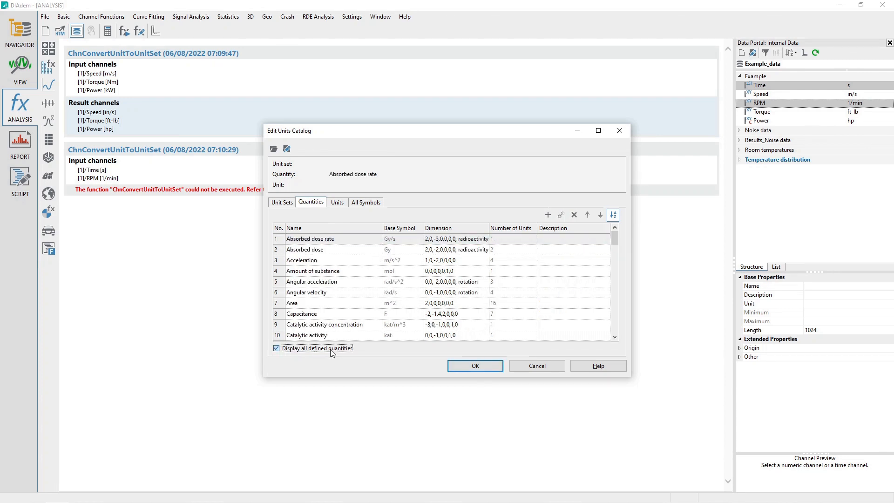
pyautogui.click(332, 352)
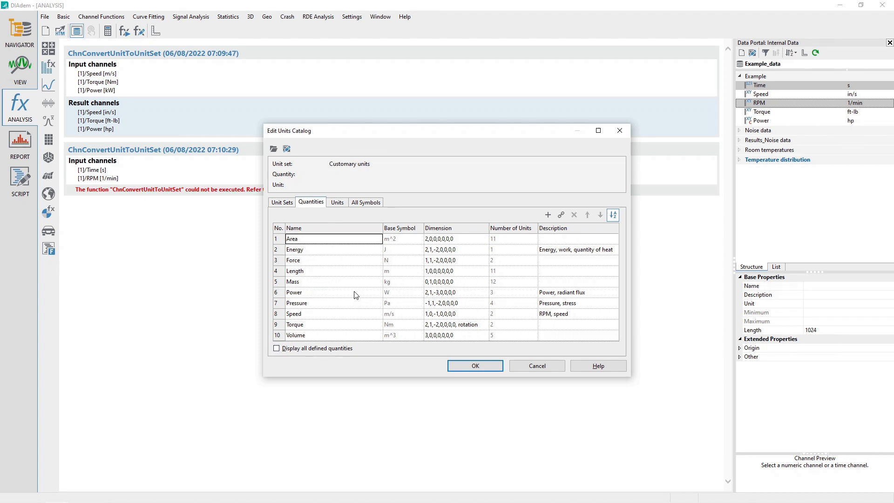
# Try to delete the Area quantity from the Customary units set
pyautogui.press('Delete')
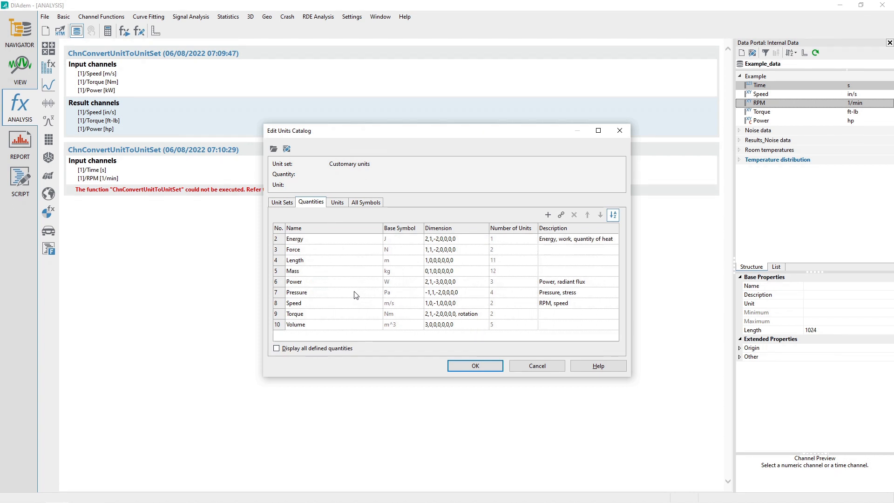
pyautogui.scroll(1, 356, 295)
pyautogui.scroll(-1, 356, 295)
pyautogui.scroll(1, 356, 295)
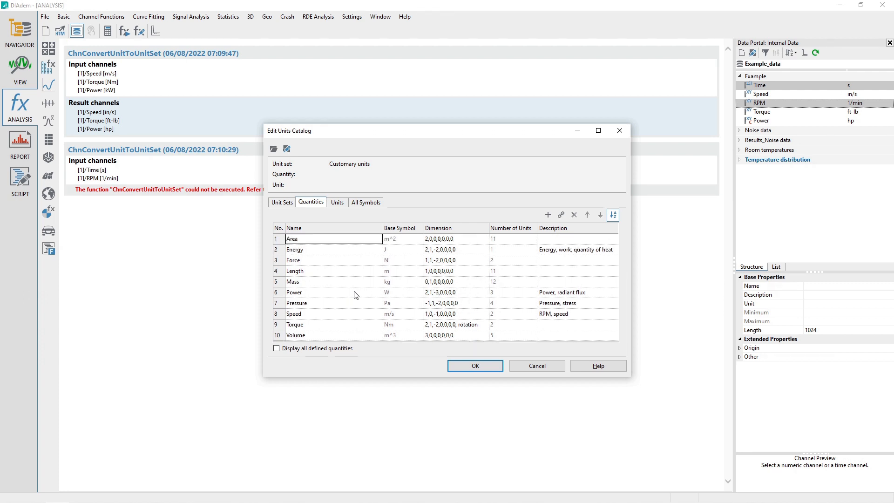
pyautogui.moveTo(455, 376); pyautogui.dragTo(457, 400)
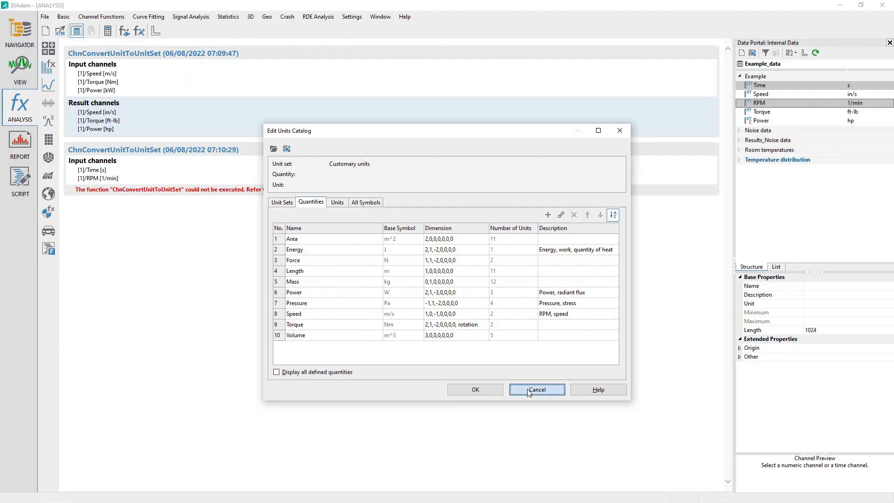
pyautogui.click(529, 389)
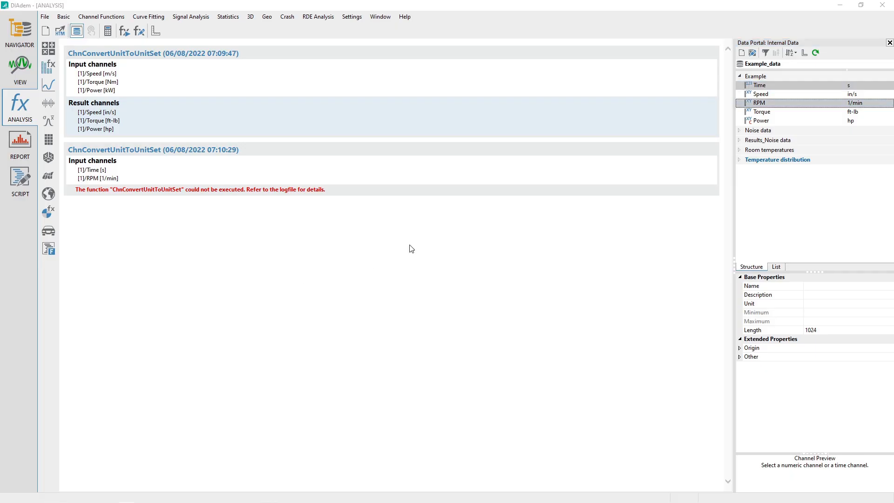
# Open the units catalog and create a new unit set named US_TestLab
pyautogui.click(353, 18)
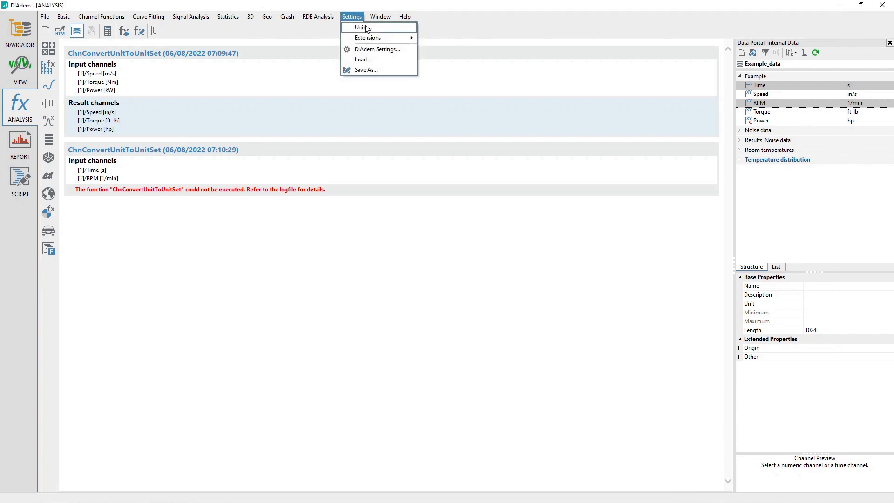
pyautogui.click(363, 27)
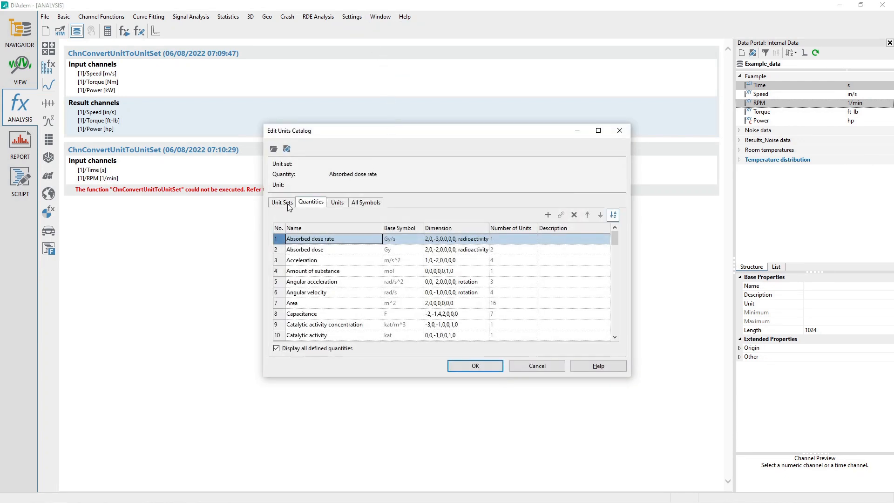
pyautogui.click(285, 205)
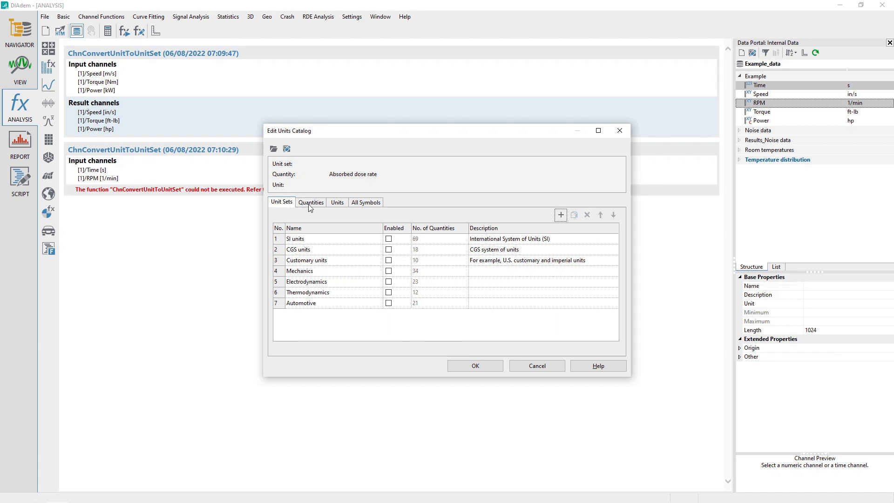
pyautogui.click(561, 216)
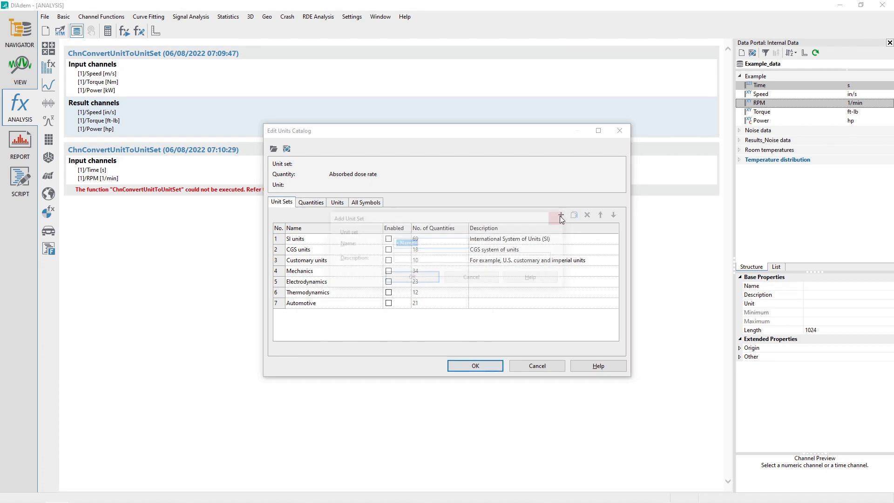
pyautogui.write('US_TestLab')
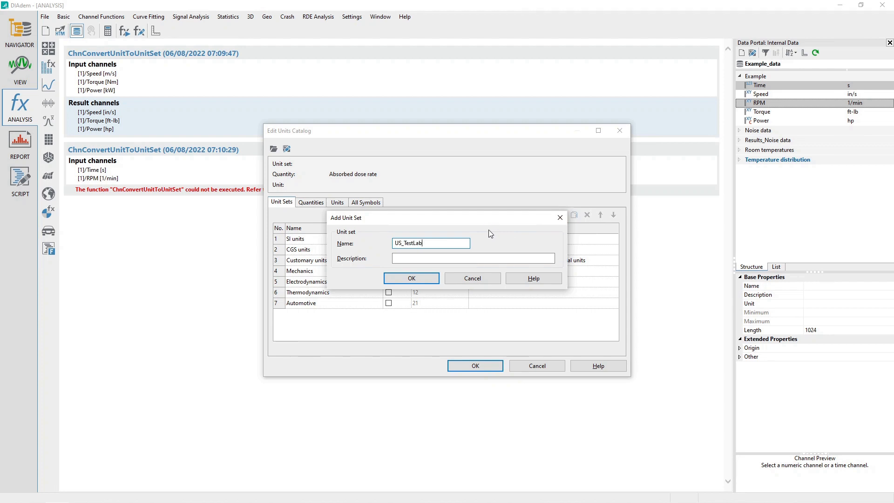
pyautogui.click(424, 278)
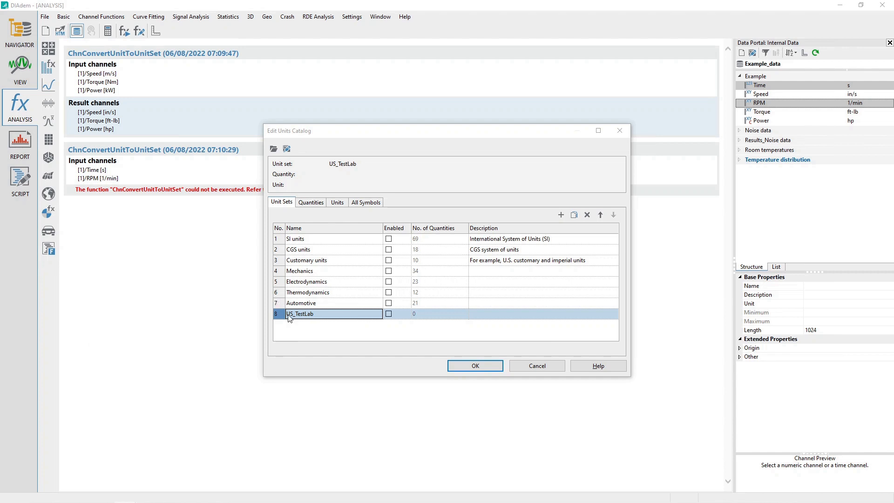
# Add the quantities Angular velocity, Power, Speed and Torque to the US_TestLab unit set
pyautogui.click(290, 317)
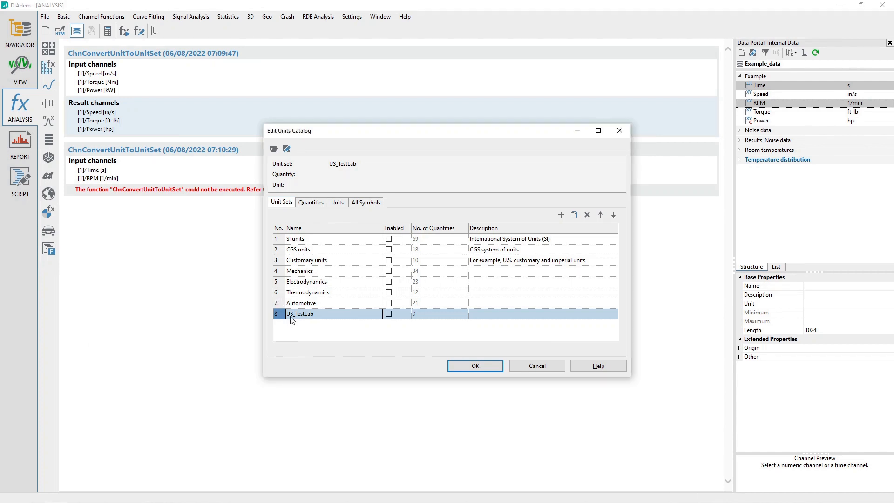
pyautogui.click(280, 316)
pyautogui.click(312, 204)
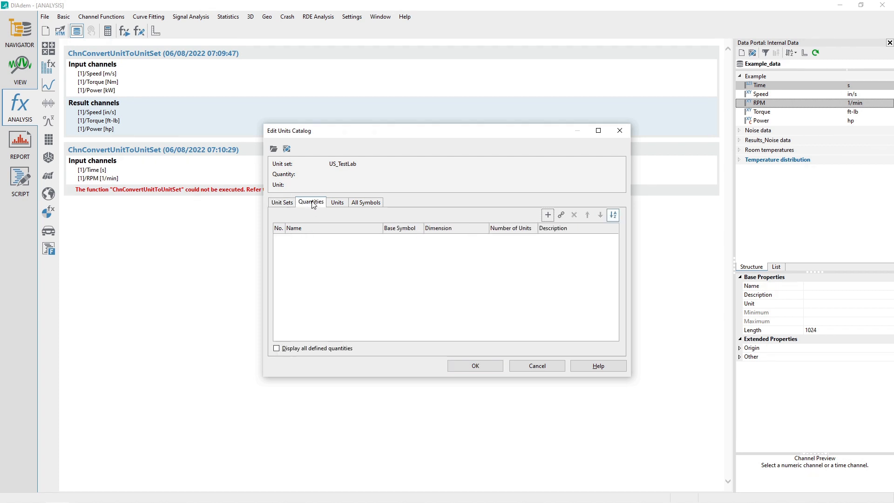
pyautogui.click(561, 214)
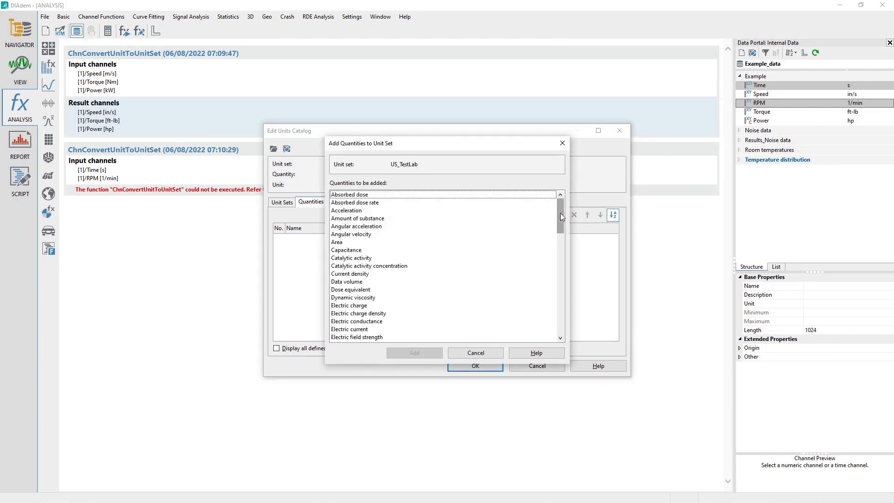
pyautogui.click(361, 236)
pyautogui.scroll(-2, 366, 290)
pyautogui.scroll(-9, 366, 290)
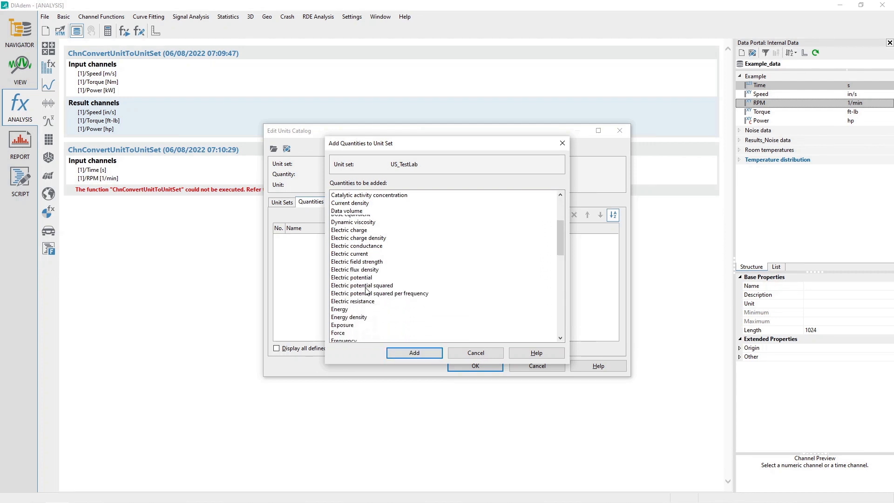
pyautogui.scroll(-2, 366, 290)
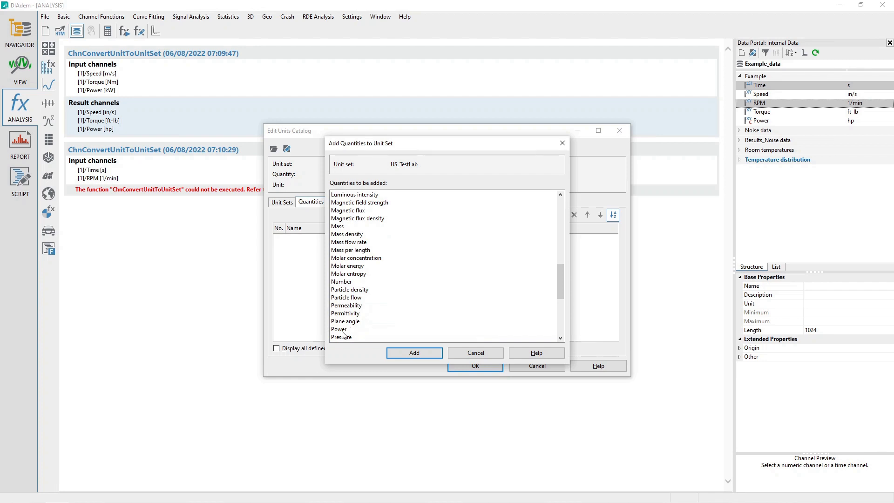
pyautogui.click(342, 331)
pyautogui.scroll(-1, 360, 286)
pyautogui.scroll(-4, 358, 287)
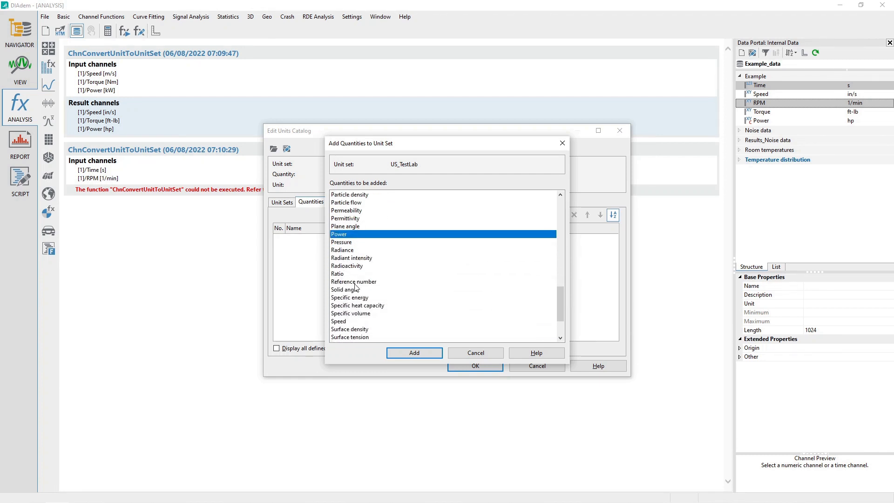
pyautogui.keyDown('ctrl'); pyautogui.click(346, 322); pyautogui.keyUp('ctrl')
pyautogui.scroll(-3, 346, 322)
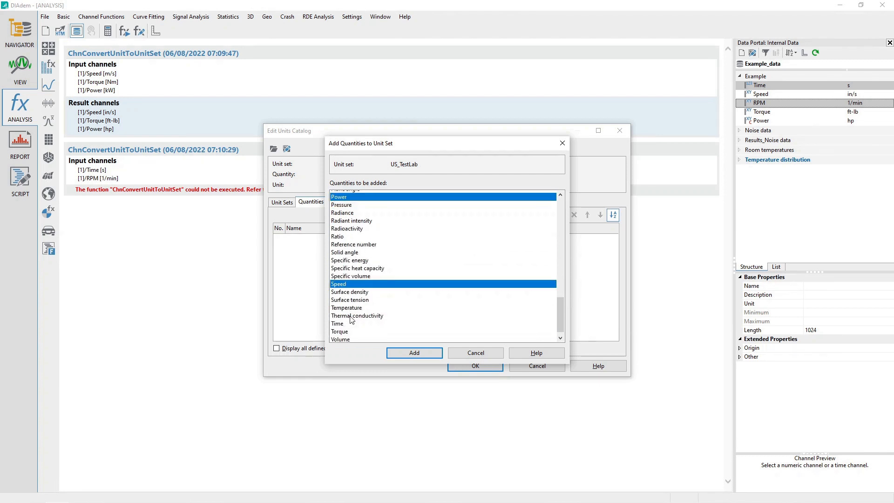
pyautogui.keyDown('ctrl'); pyautogui.click(344, 313); pyautogui.keyUp('ctrl')
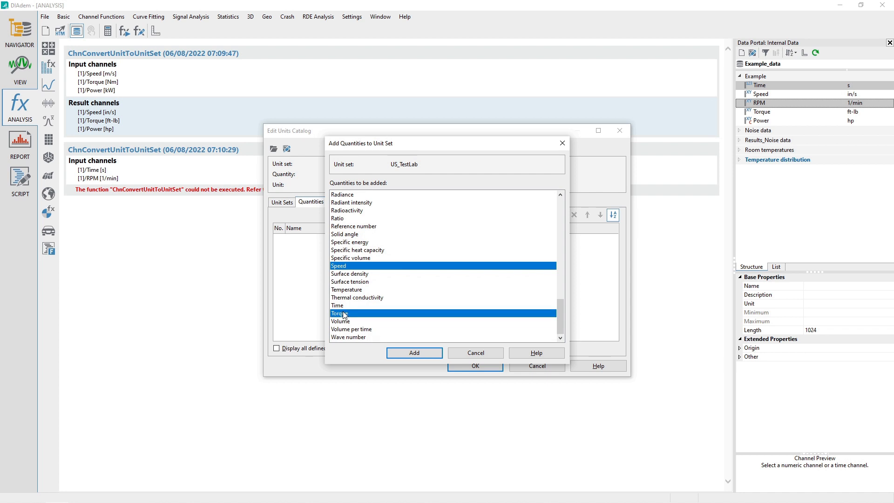
pyautogui.click(409, 353)
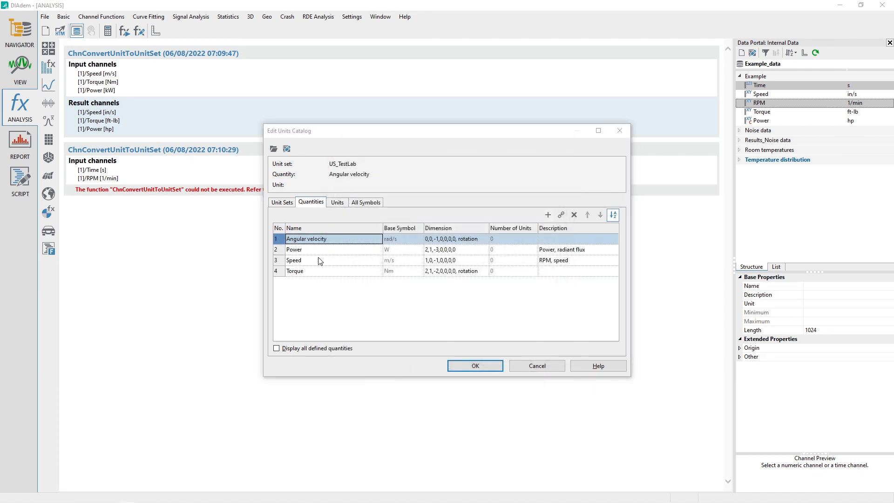
# Link the radian per second, revolutions per second and degree per second units to the Angular velocity quantity
pyautogui.click(280, 240)
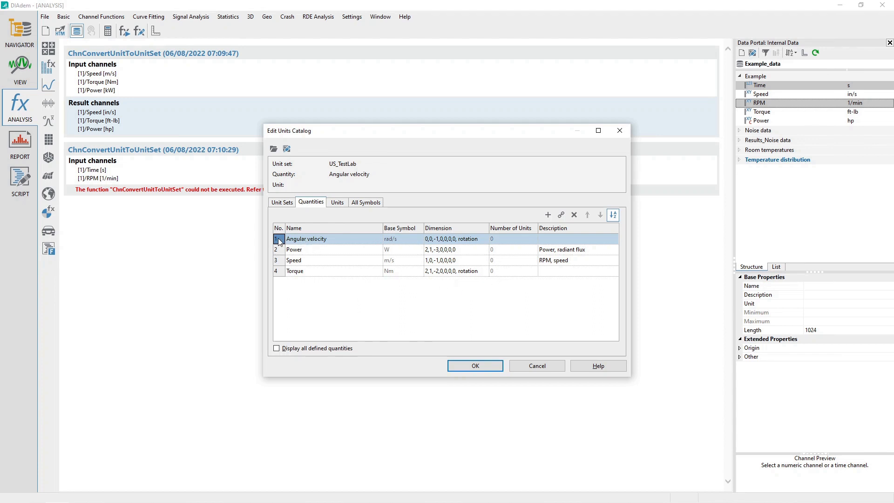
pyautogui.click(337, 203)
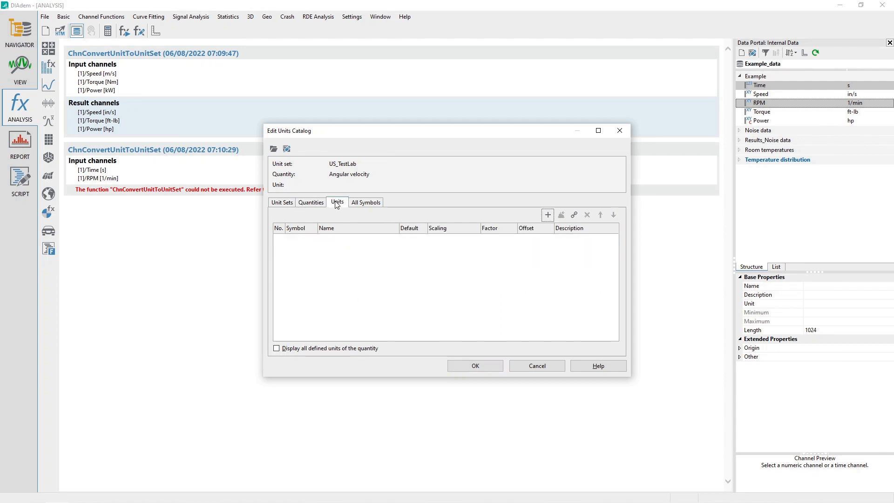
pyautogui.click(575, 215)
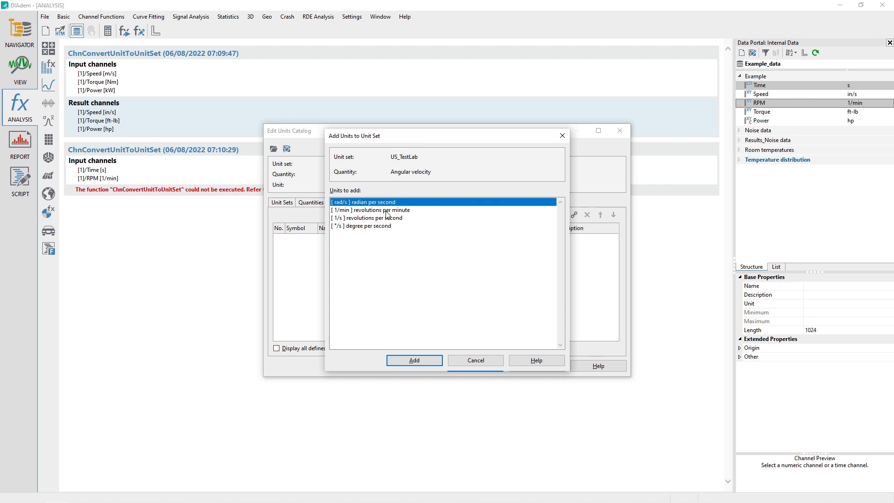
pyautogui.keyDown('ctrl'); pyautogui.click(362, 221); pyautogui.keyUp('ctrl')
pyautogui.keyDown('ctrl'); pyautogui.click(362, 227); pyautogui.keyUp('ctrl')
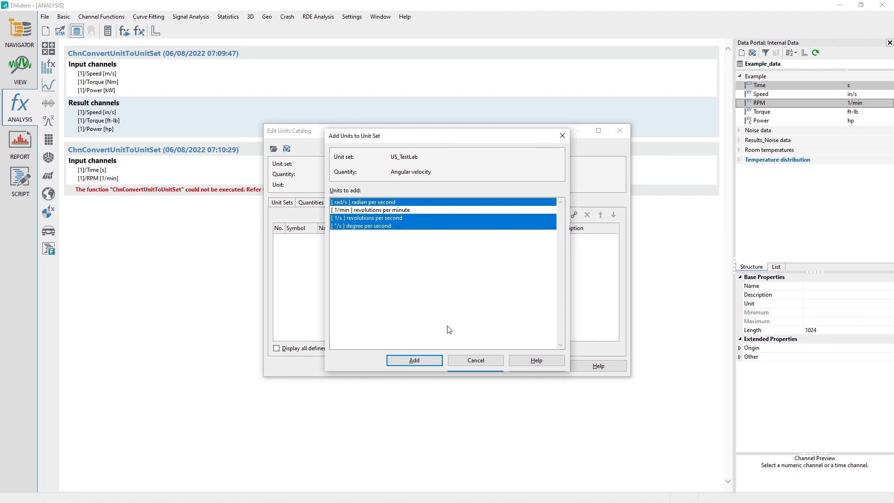
pyautogui.click(414, 361)
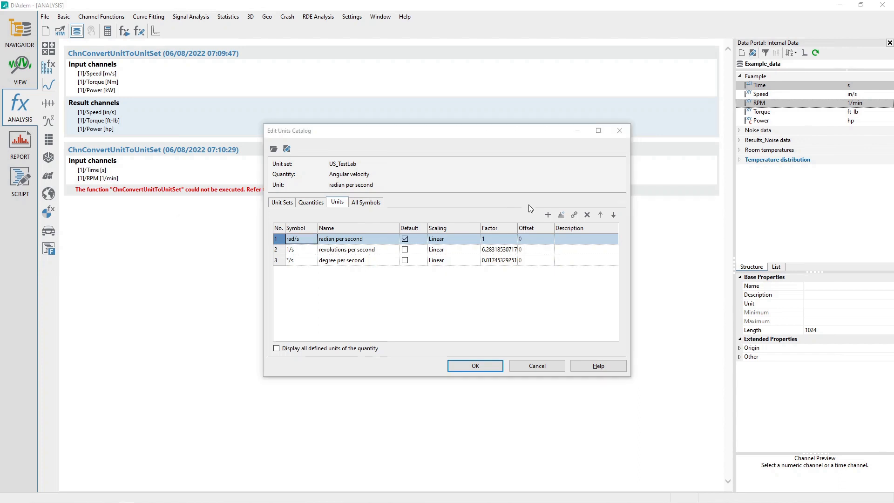
# Link the horsepower and BTU per hour units to the Power quantity
pyautogui.click(312, 203)
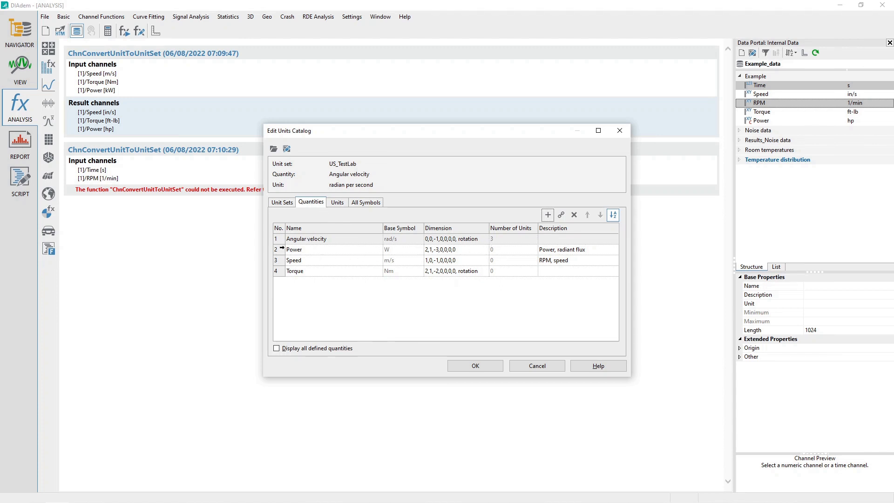
pyautogui.click(280, 248)
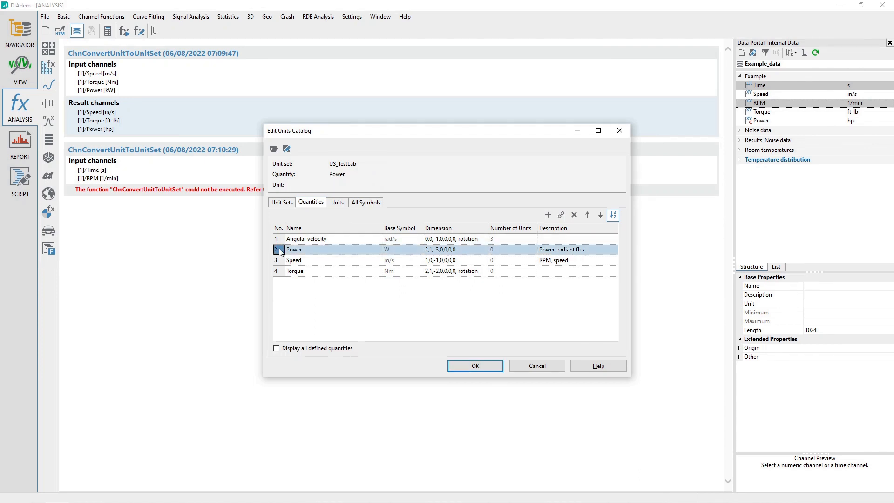
pyautogui.click(338, 204)
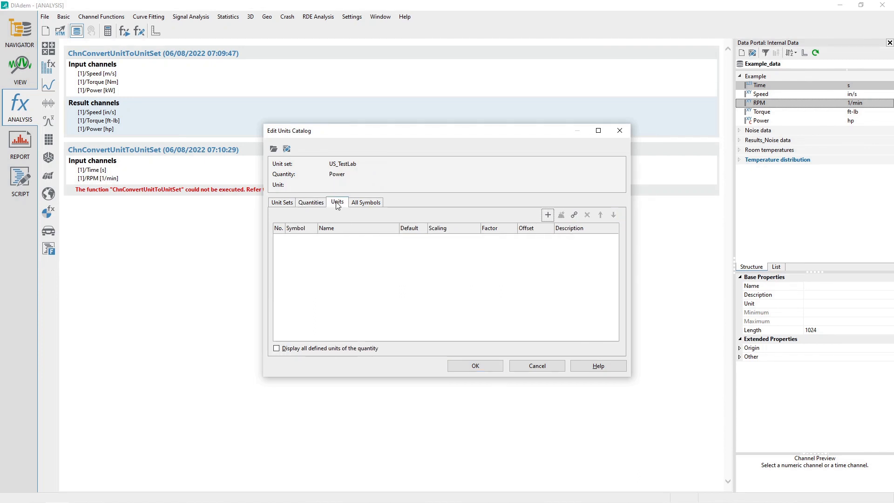
pyautogui.click(575, 215)
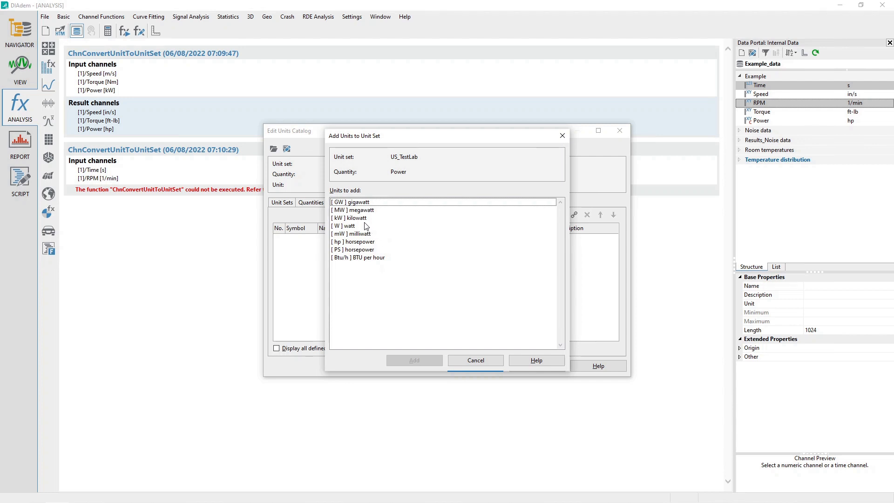
pyautogui.click(360, 242)
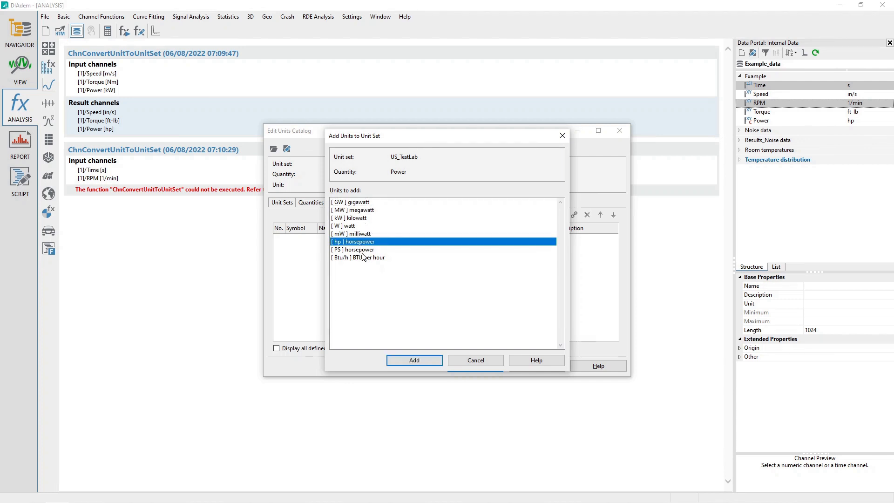
pyautogui.keyDown('ctrl'); pyautogui.click(364, 258); pyautogui.keyUp('ctrl')
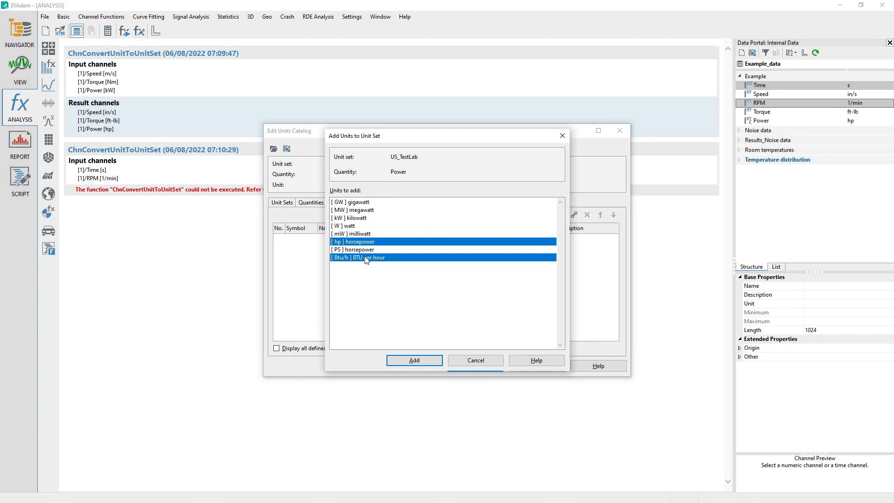
pyautogui.click(414, 361)
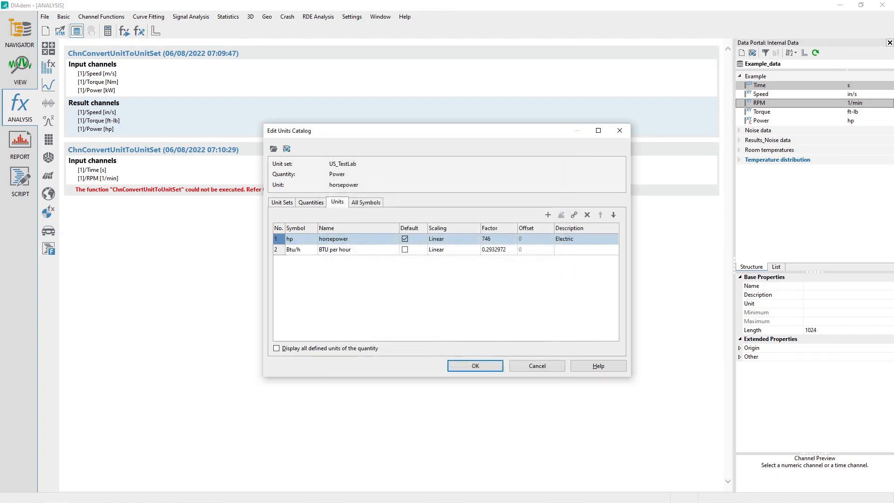
# Link the miles per hour unit to the Speed quantity
pyautogui.click(312, 203)
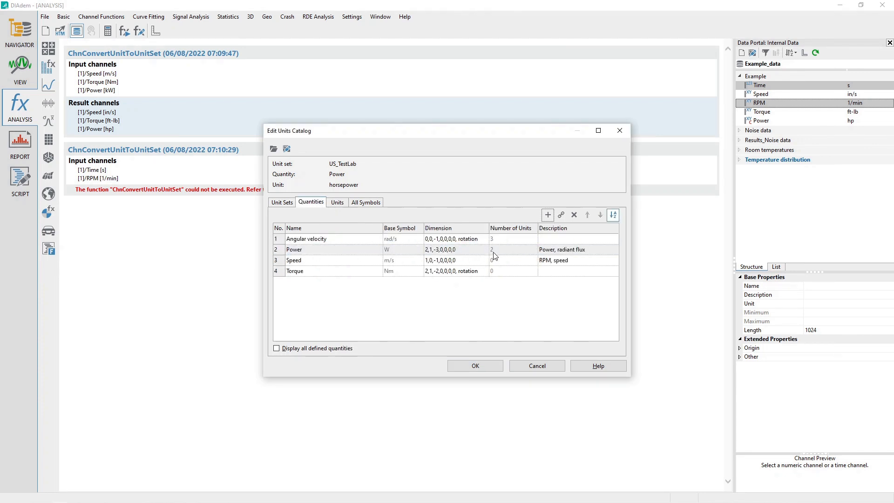
pyautogui.click(278, 263)
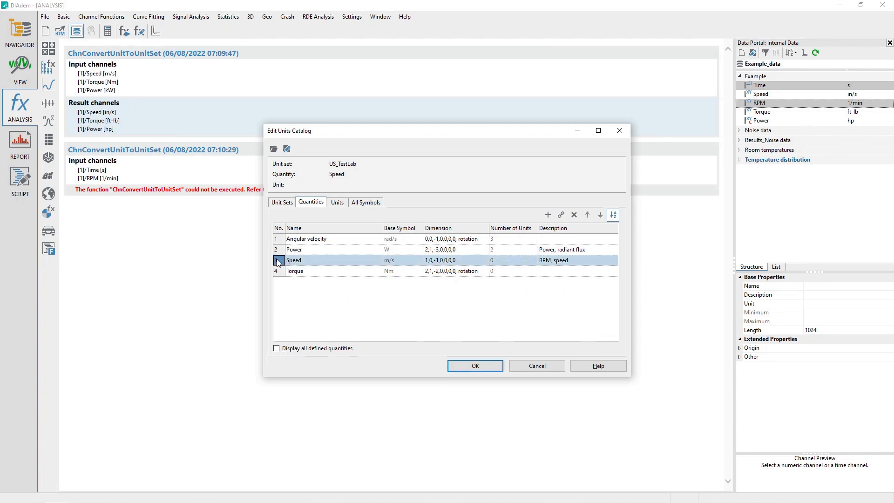
pyautogui.click(338, 205)
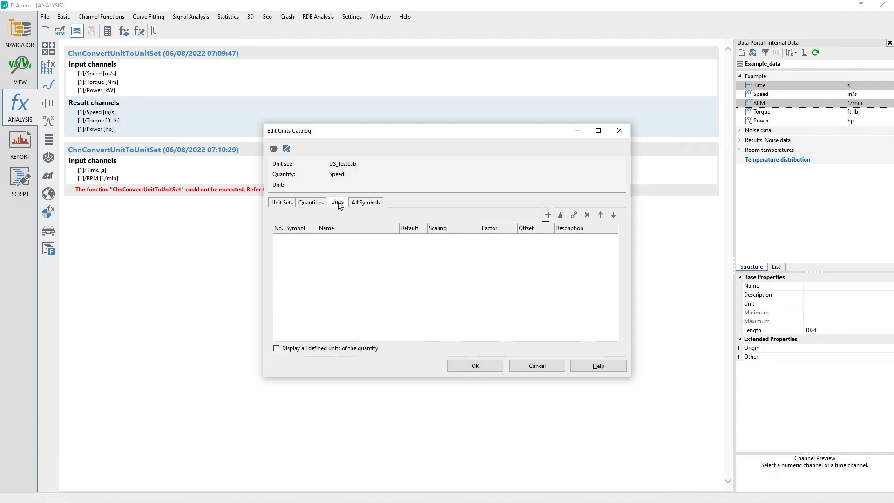
pyautogui.click(574, 216)
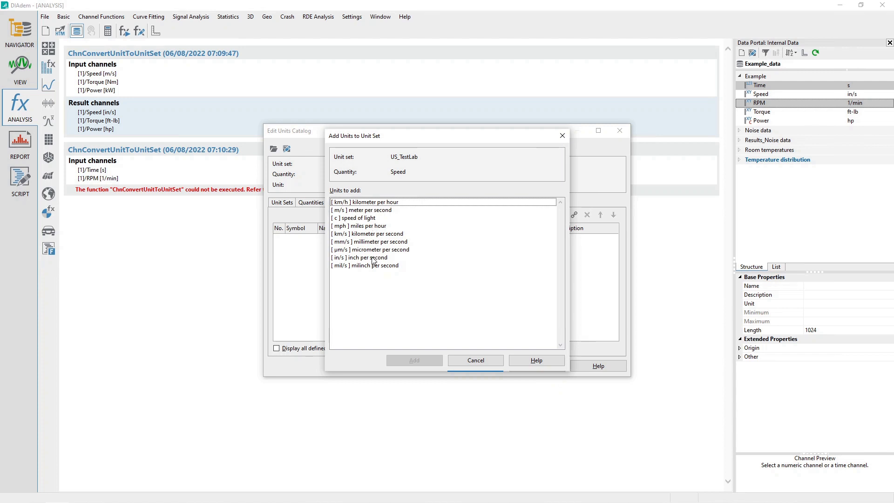
pyautogui.click(368, 227)
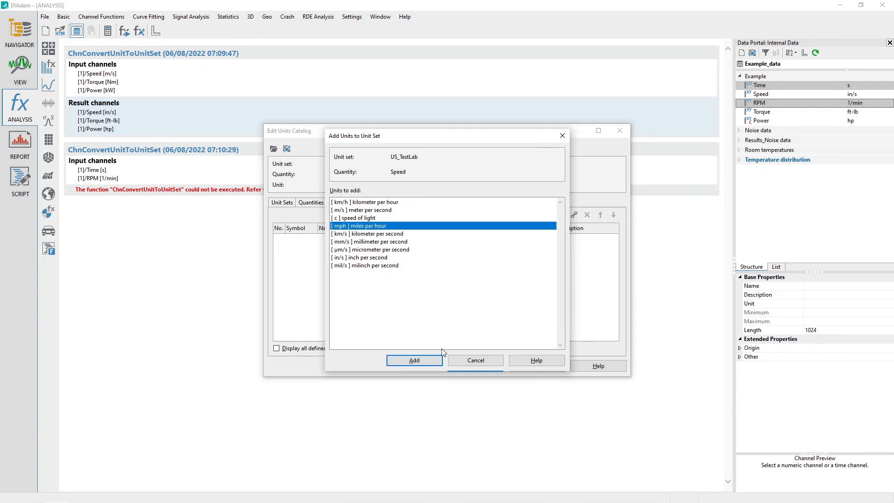
pyautogui.click(414, 360)
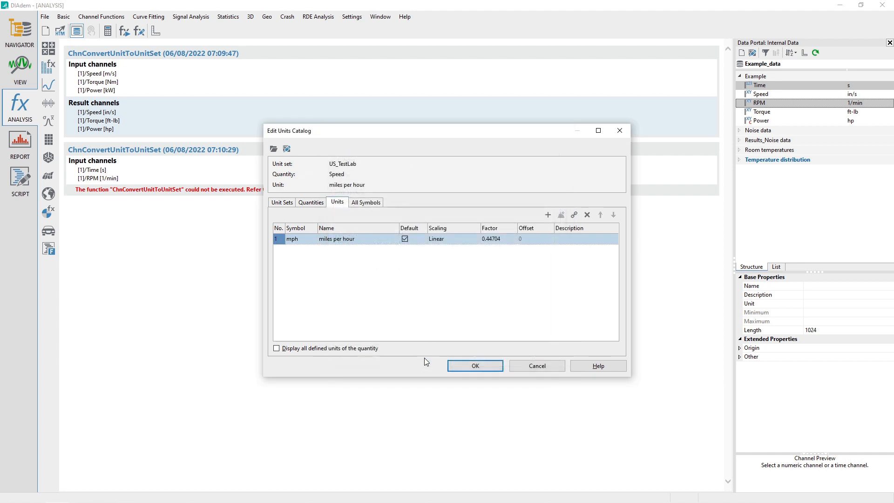
# Link the foot-pound and inch-pound units to the Torque quantity
pyautogui.click(314, 204)
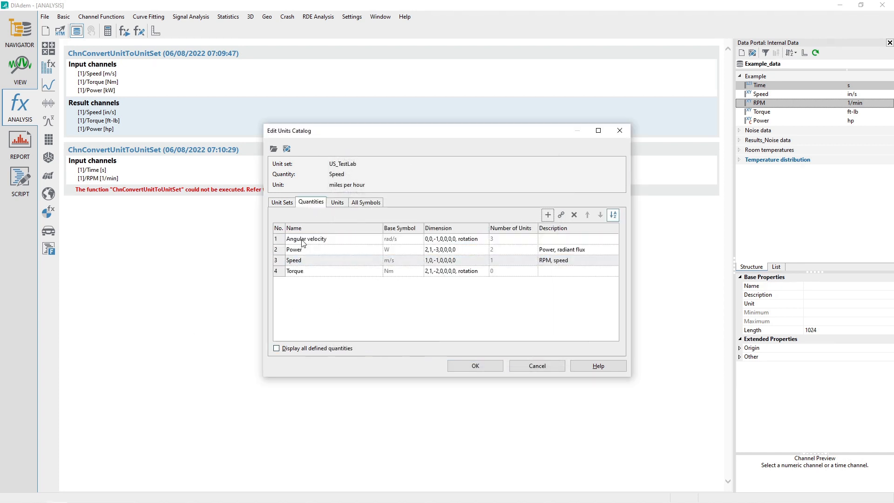
pyautogui.click(279, 272)
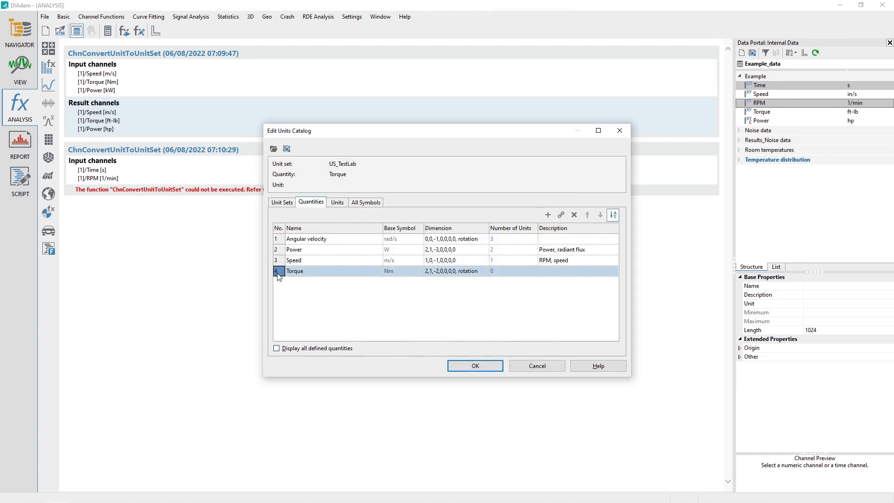
pyautogui.click(337, 203)
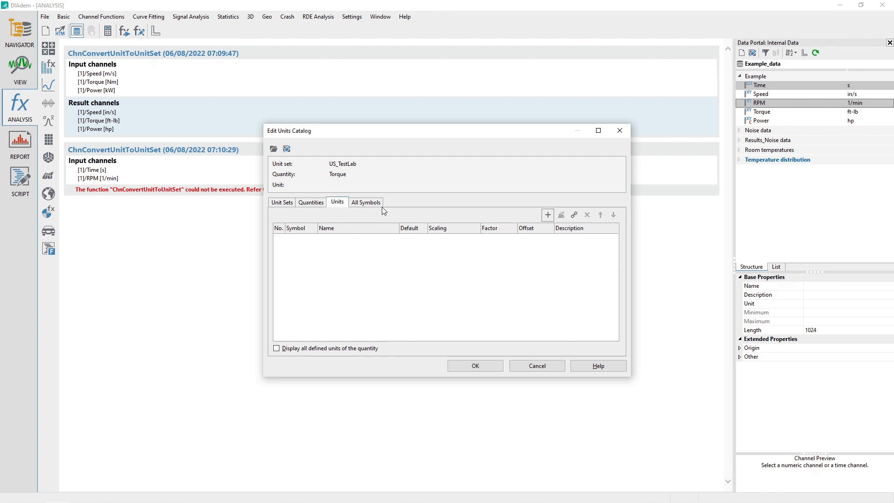
pyautogui.click(575, 215)
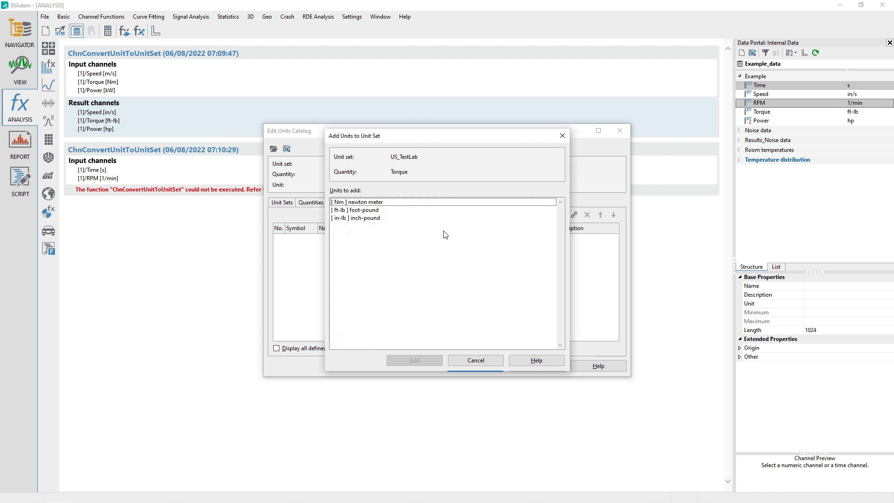
pyautogui.click(377, 214)
pyautogui.keyDown('shift'); pyautogui.click(375, 220); pyautogui.keyUp('shift')
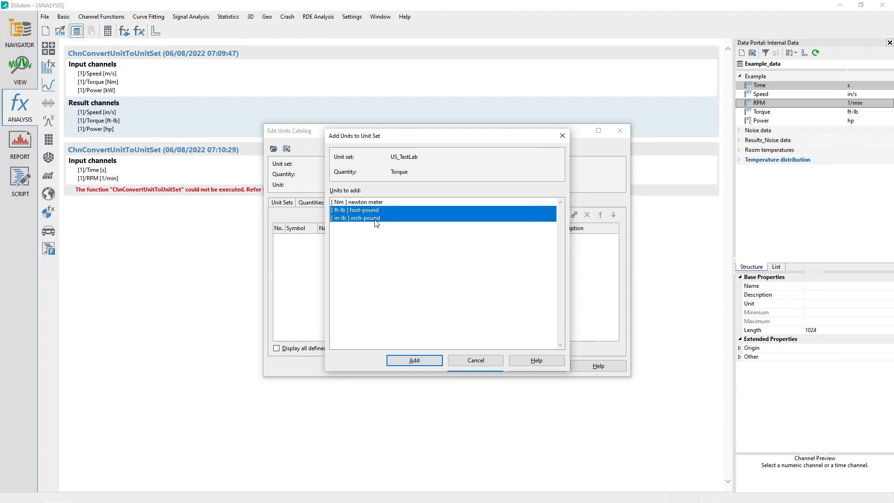
pyautogui.click(414, 361)
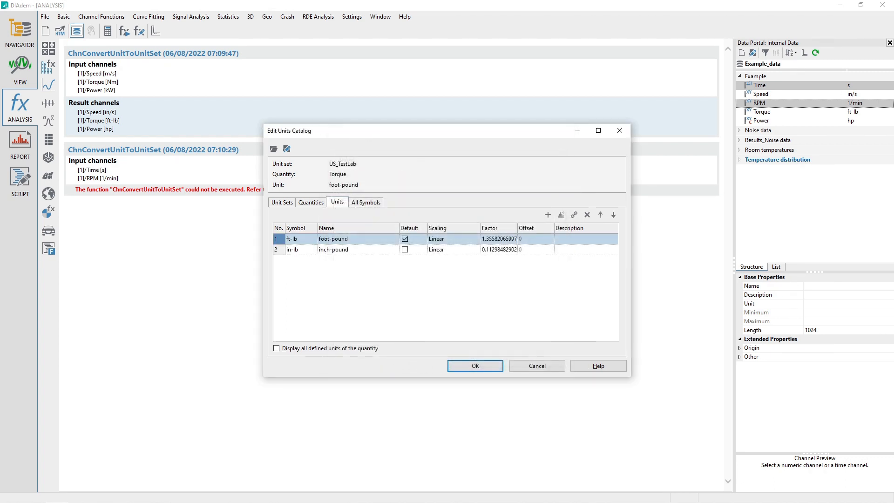
# Save the units catalog as Turoiral.TUC in the Documents folder
pyautogui.click(311, 202)
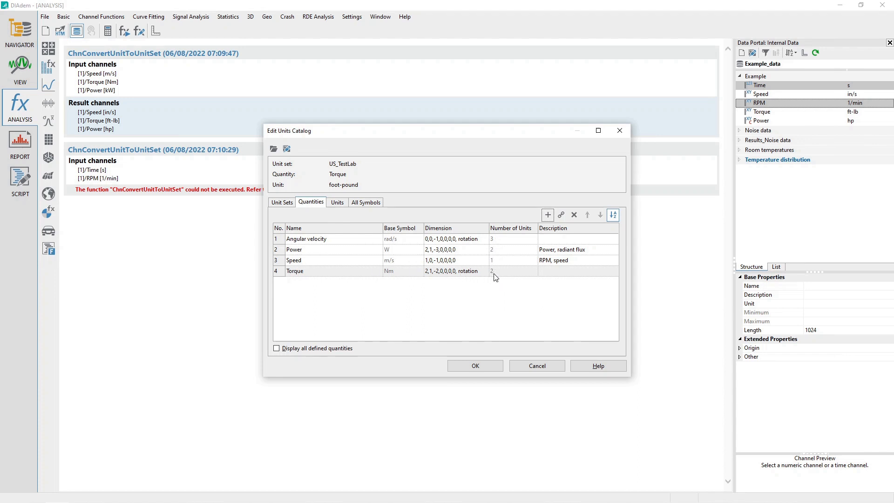
pyautogui.click(286, 149)
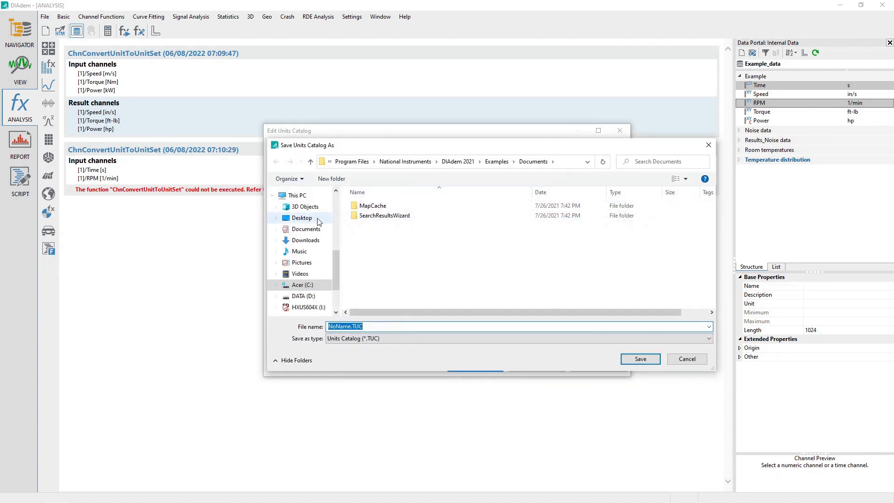
pyautogui.click(305, 228)
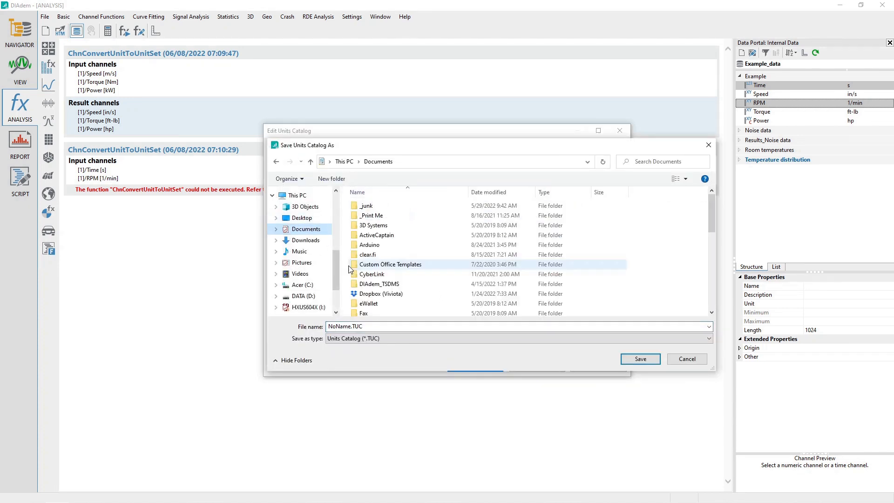
pyautogui.click(352, 326)
pyautogui.moveTo(352, 327); pyautogui.dragTo(276, 331)
pyautogui.write('Tu')
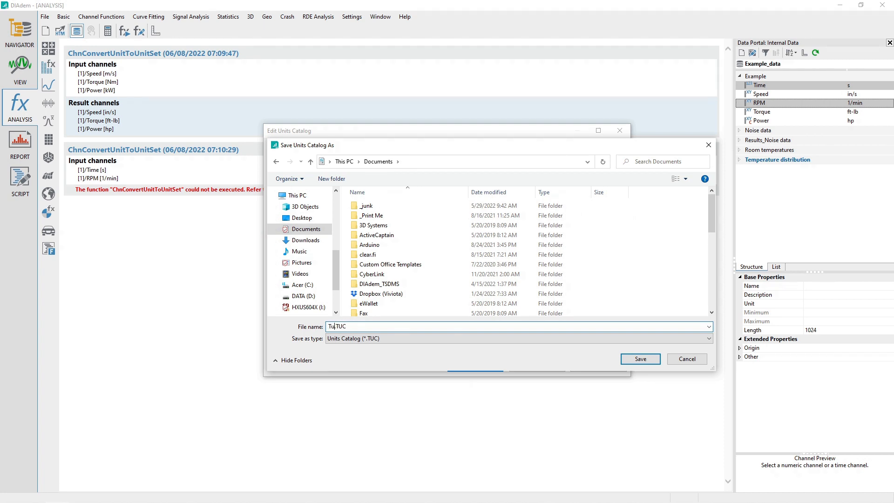
pyautogui.write('torial')
pyautogui.press('Return')
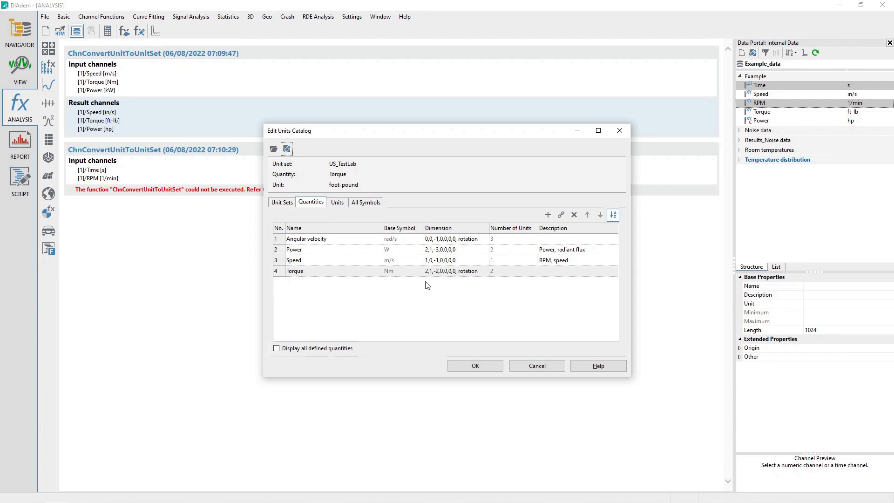
# Load the default units catalog file, deleting the current contents, and view the unit sets
pyautogui.click(273, 150)
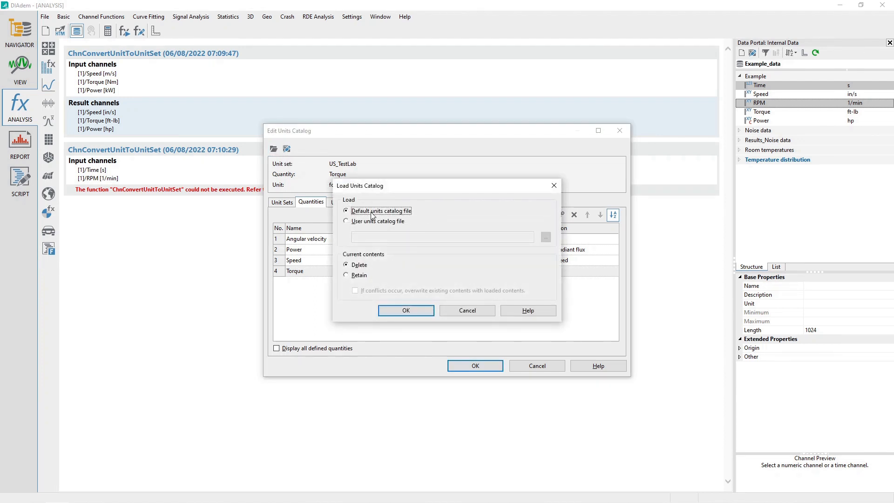
pyautogui.click(362, 267)
pyautogui.click(406, 312)
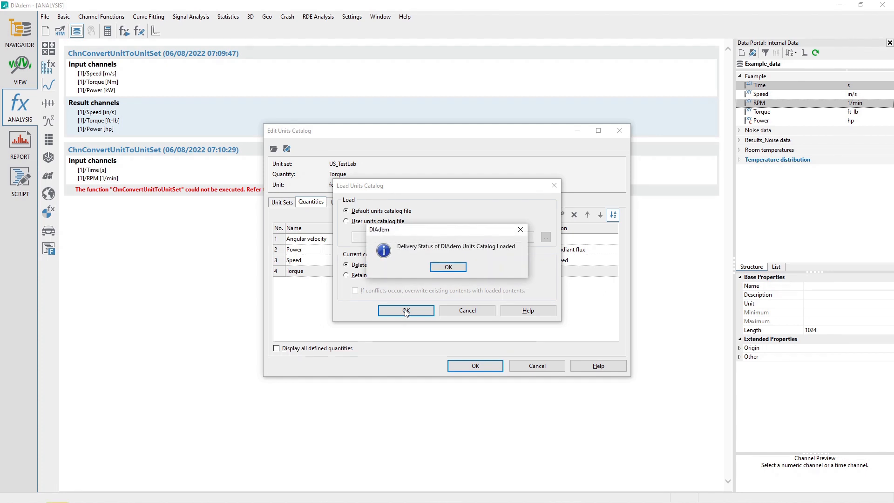
pyautogui.click(448, 268)
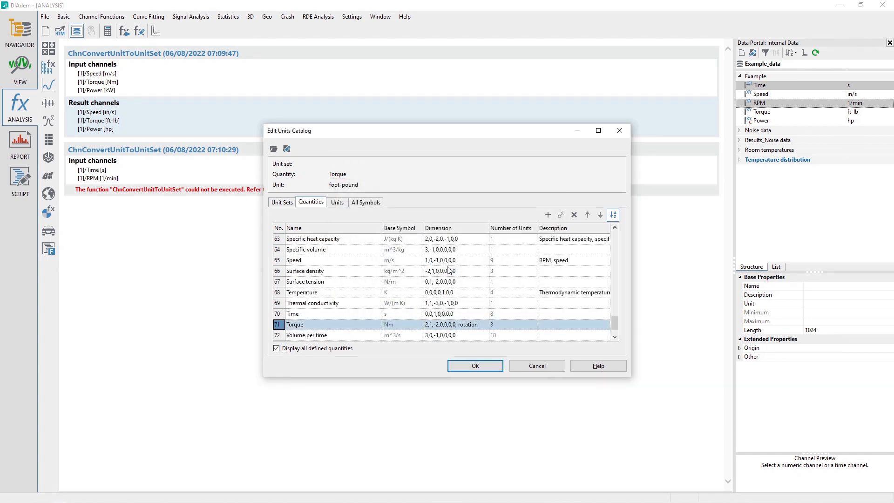
pyautogui.click(282, 202)
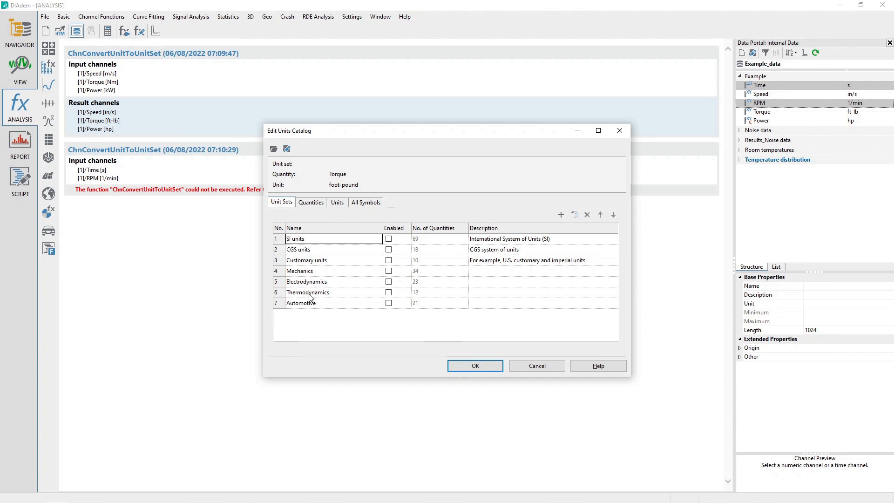
# Load the user units catalog file Turoiral.TUC while retaining current contents, review the added items, and close the catalog editor
pyautogui.click(274, 149)
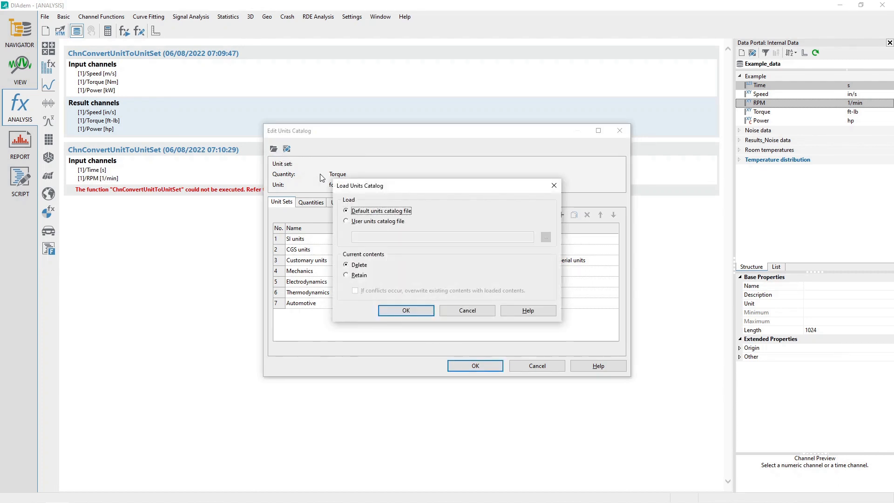
pyautogui.click(372, 224)
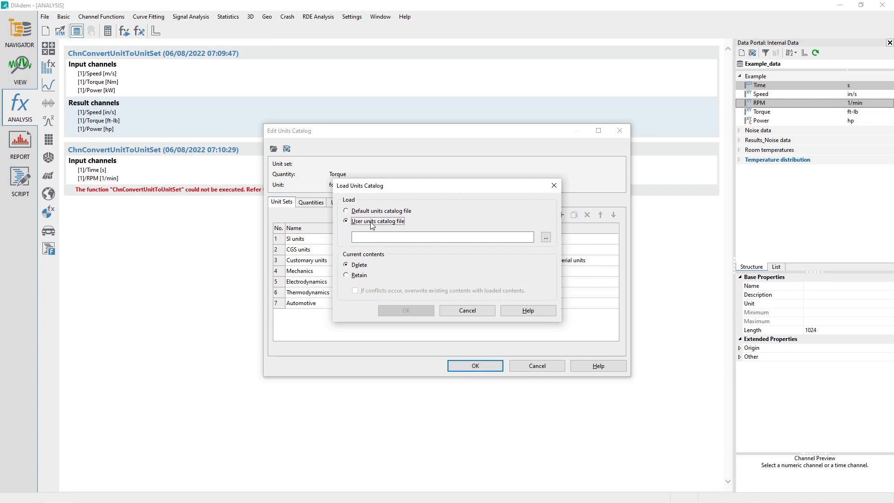
pyautogui.click(547, 238)
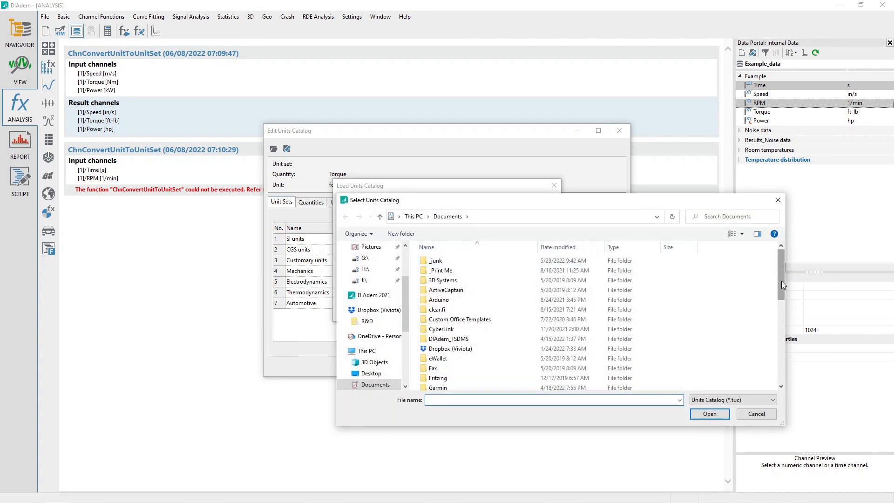
pyautogui.moveTo(782, 281); pyautogui.dragTo(784, 373)
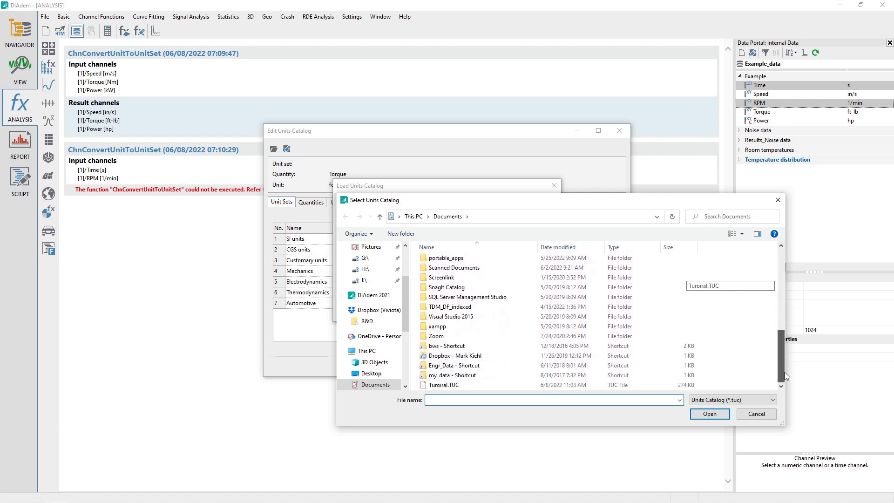
pyautogui.doubleClick(454, 387)
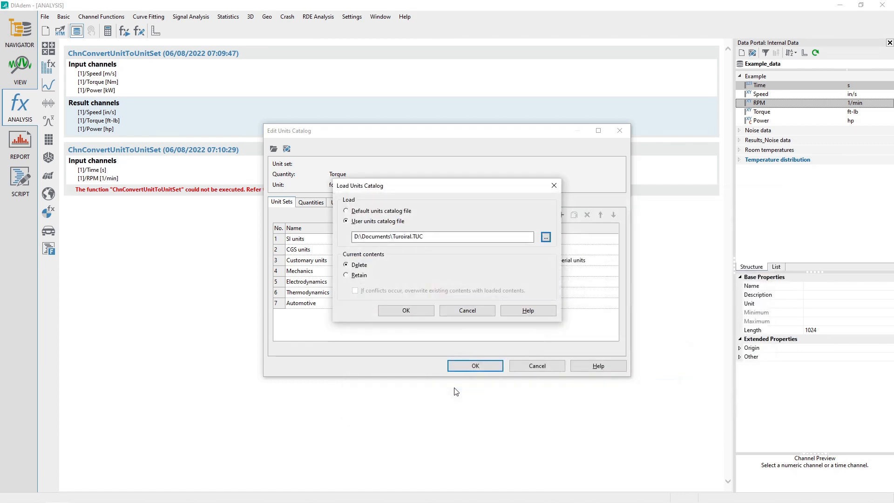
pyautogui.click(353, 276)
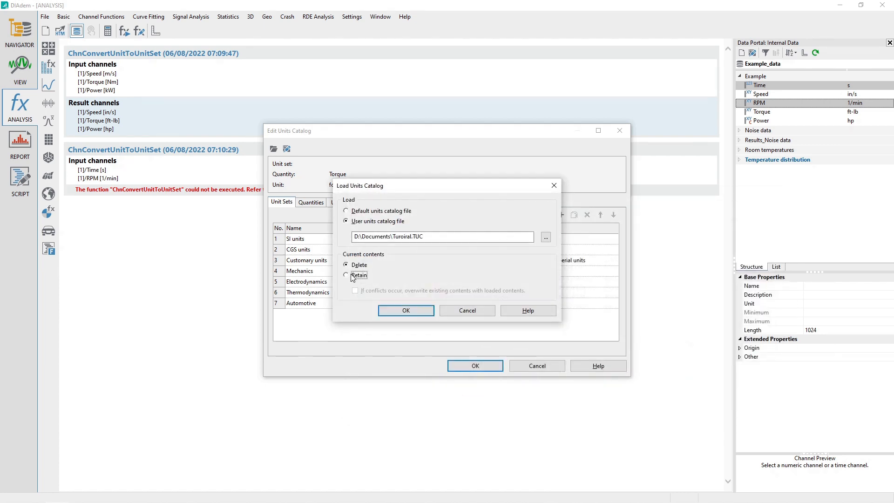
pyautogui.click(413, 312)
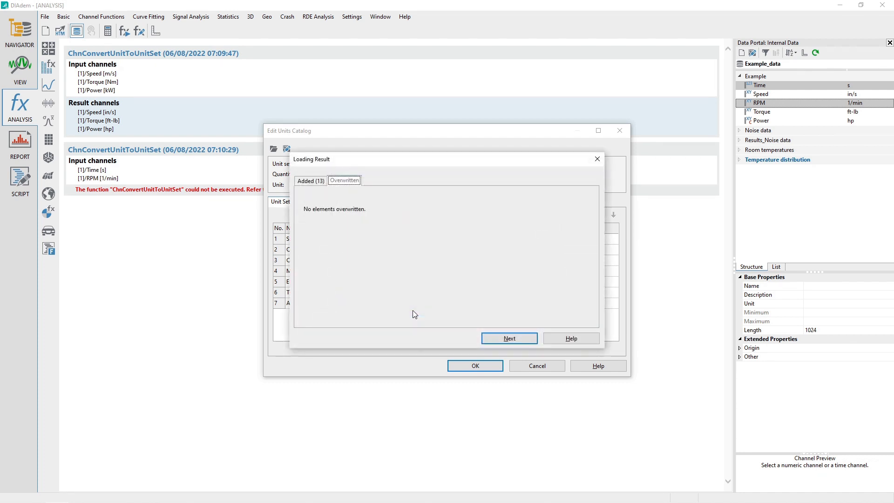
pyautogui.click(311, 182)
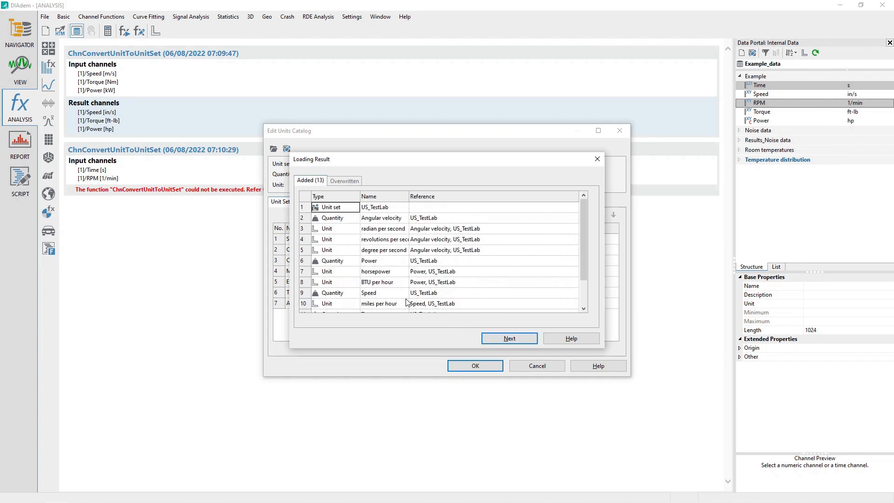
pyautogui.scroll(-1, 406, 303)
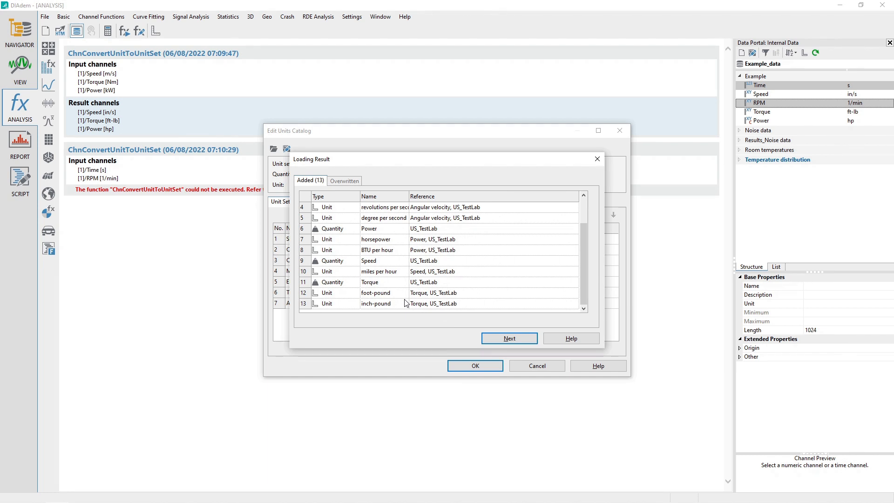
pyautogui.scroll(1, 406, 303)
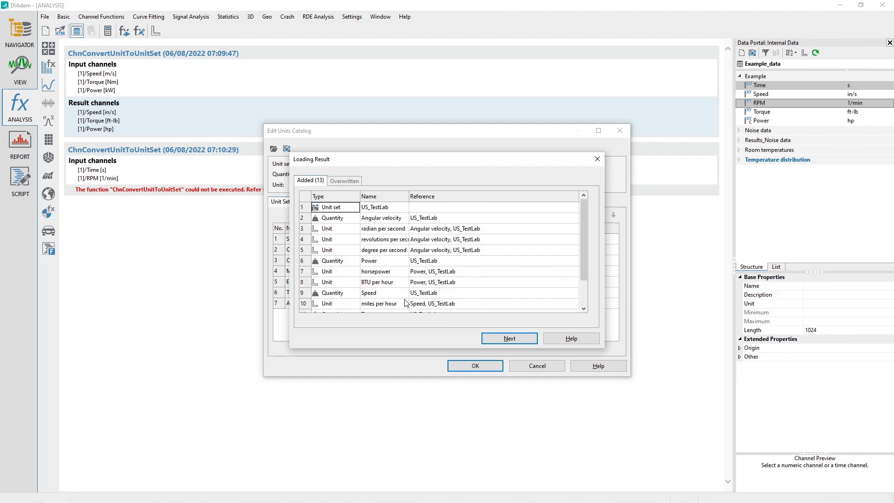
pyautogui.click(505, 339)
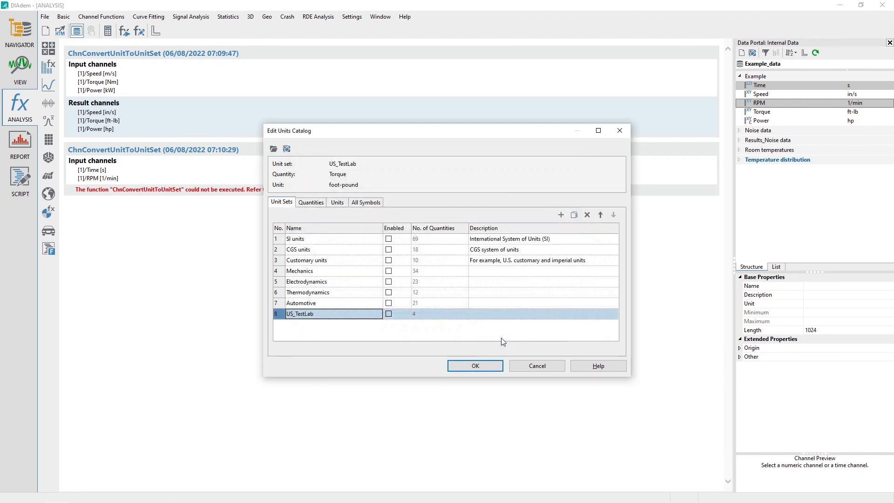
pyautogui.click(475, 366)
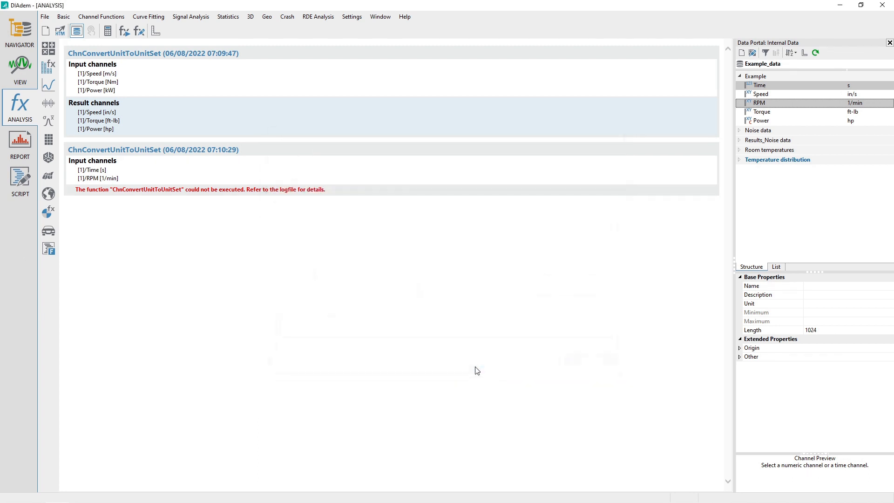